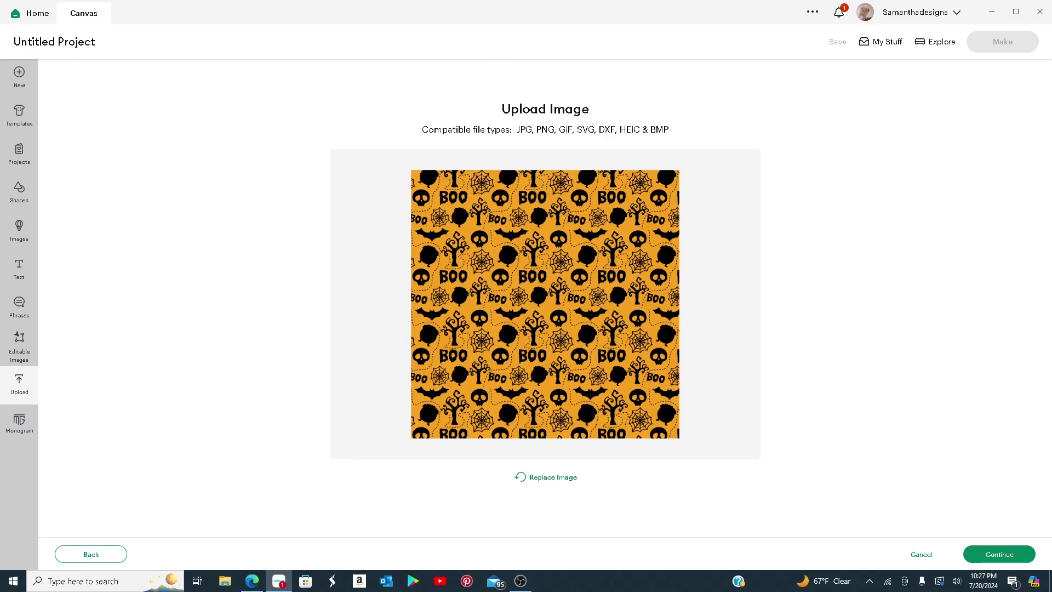
Step: Upload the orange Halloween pattern as a flat graphic with its background left intact and the image name Final-Pattern-15
left_click(993, 555)
left_click(993, 555)
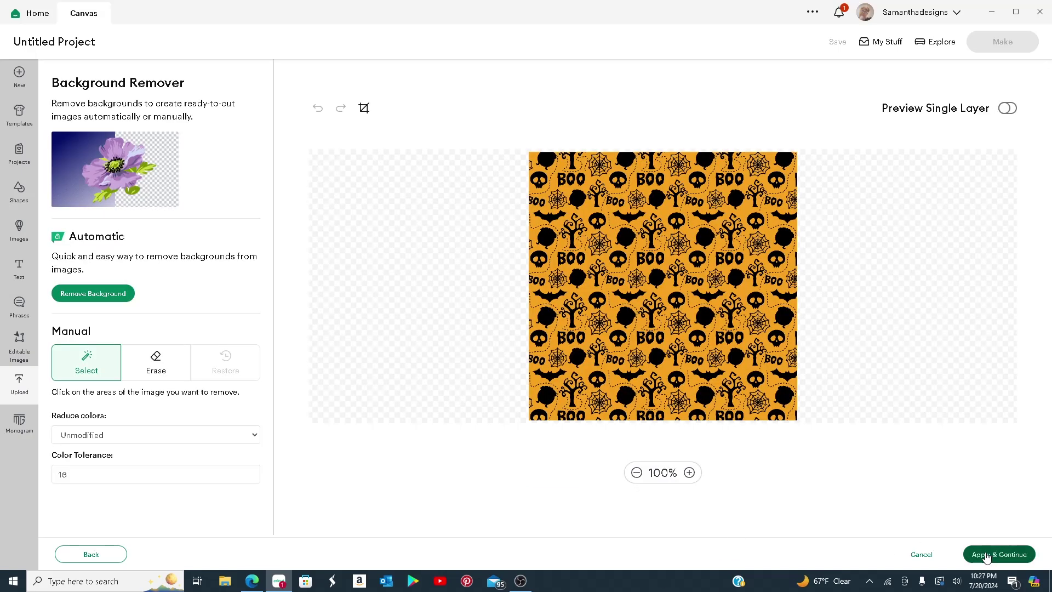
left_click(751, 308)
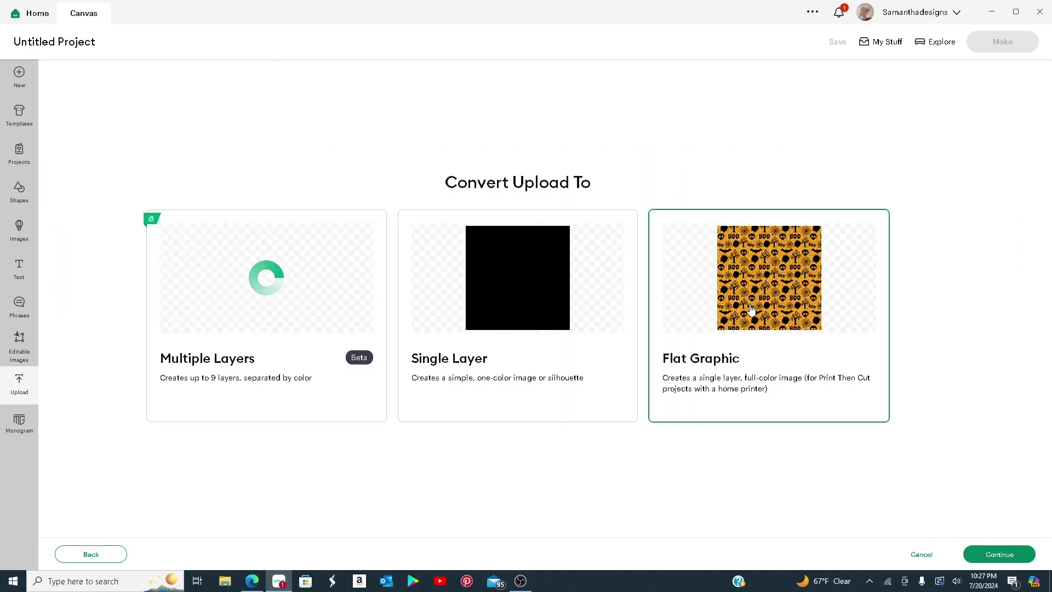
left_click(995, 555)
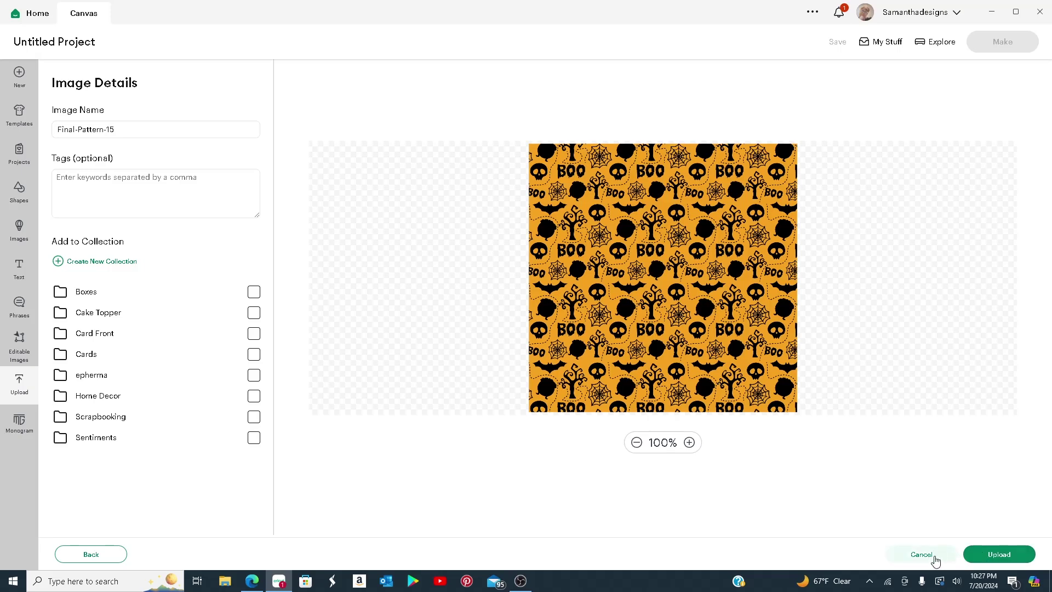
left_click(999, 555)
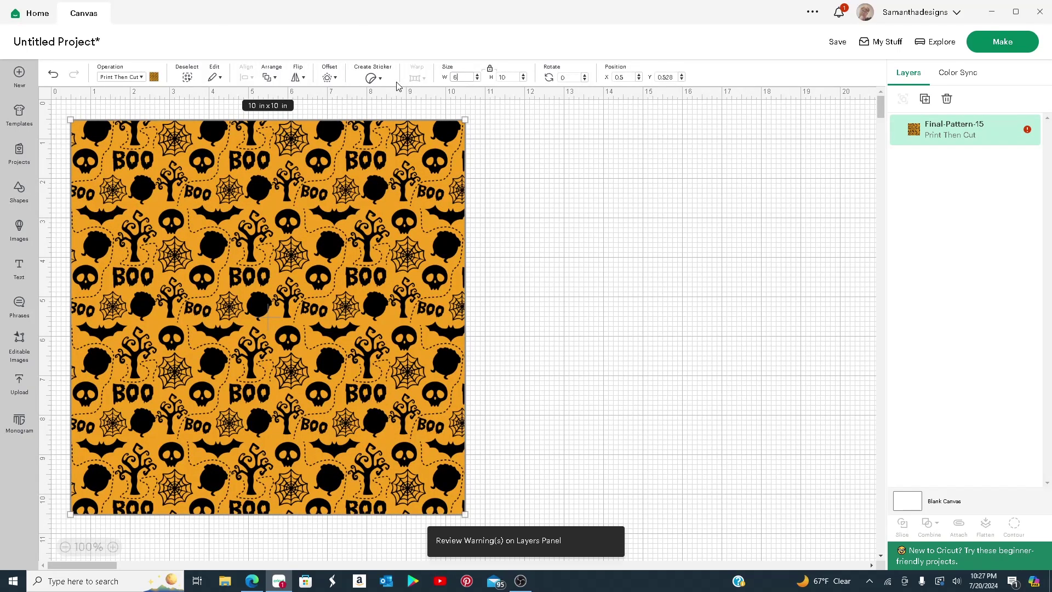
Step: Resize the orange Halloween pattern on the canvas to 6 in wide with its proportions kept
type("6")
key("Return")
left_click(406, 242)
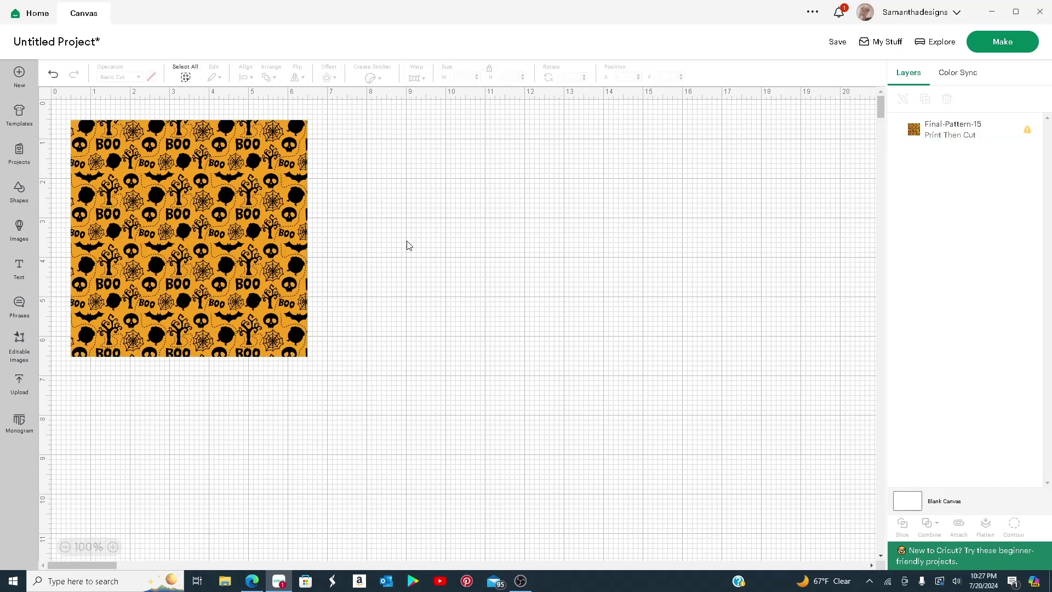
Step: Add the purple spider web pattern from the recent uploads to the canvas
left_click(21, 380)
left_click(619, 356)
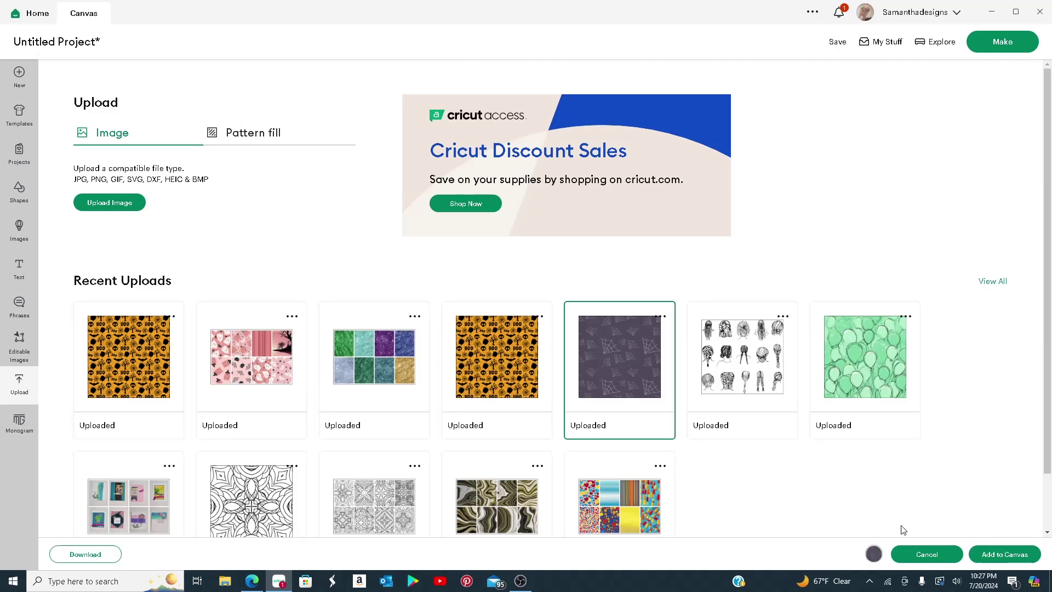
left_click(989, 558)
Step: Size the spider web pattern to 6 in wide and place it to the right of the orange pattern
double_click(474, 77)
type("6")
key("Return")
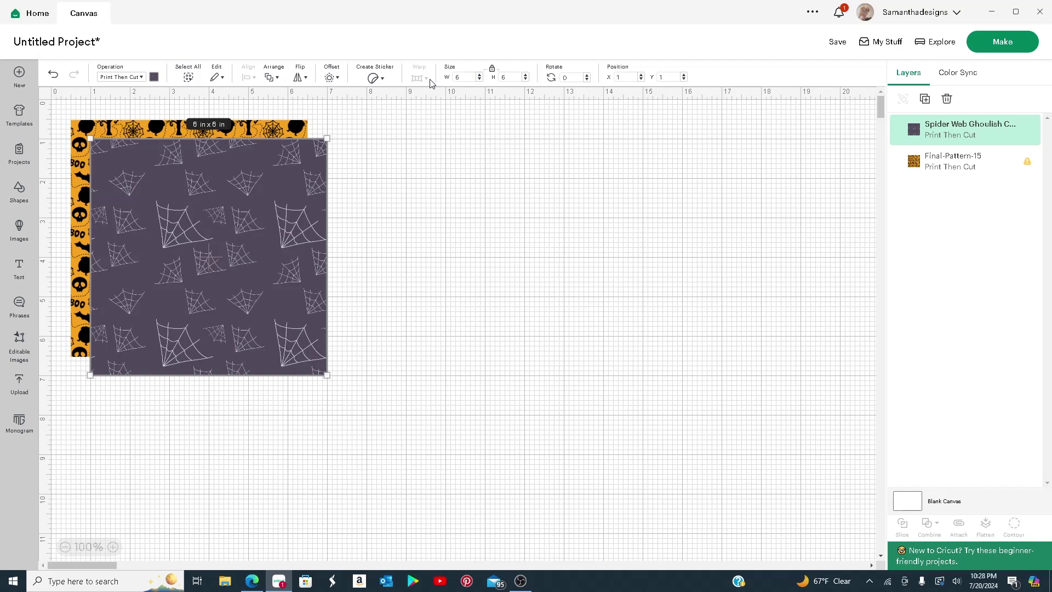
left_click_drag(210, 278, 456, 265)
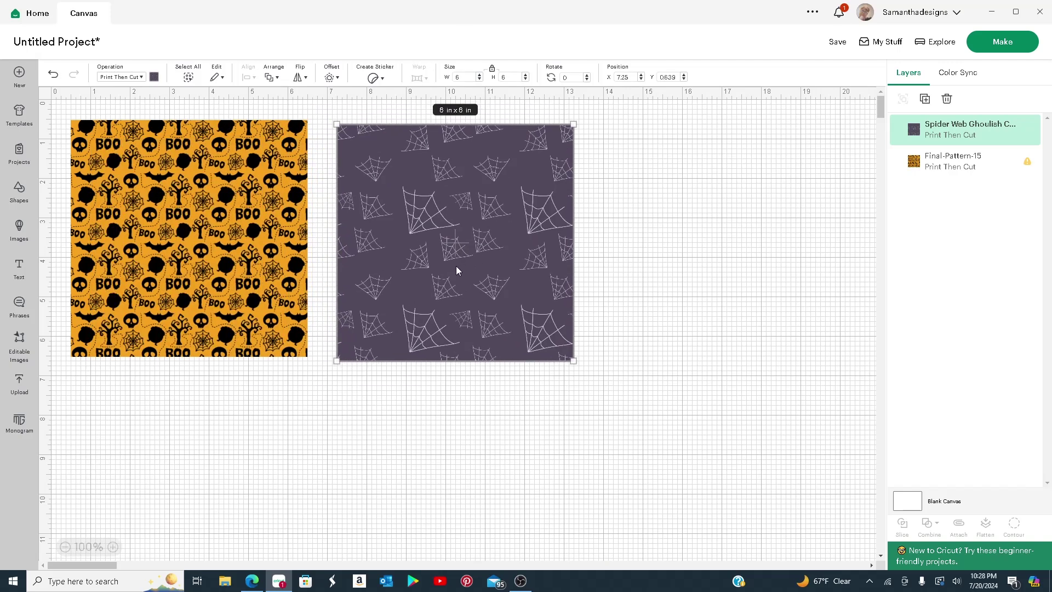
Step: Duplicate the spider web pattern twice, move one copy to its right and resize that copy to 2 in square
left_click(924, 99)
left_click(925, 99)
left_click_drag(505, 357, 737, 323)
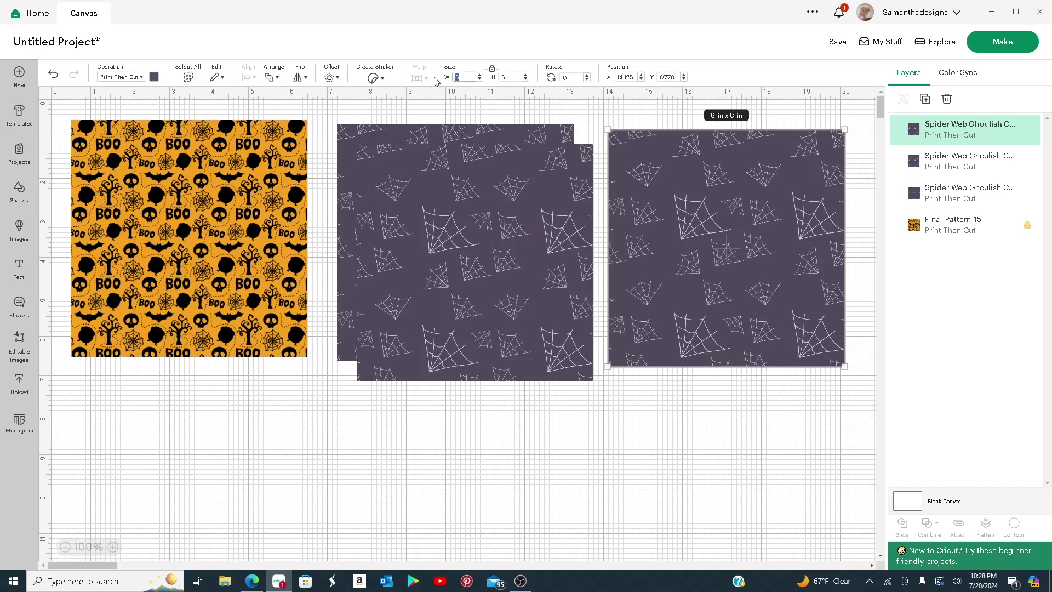
key("Return")
Step: Resize the second spider web copy to 1.5 in wide by 2 in high and place it right of the 2 in square
left_click(575, 170)
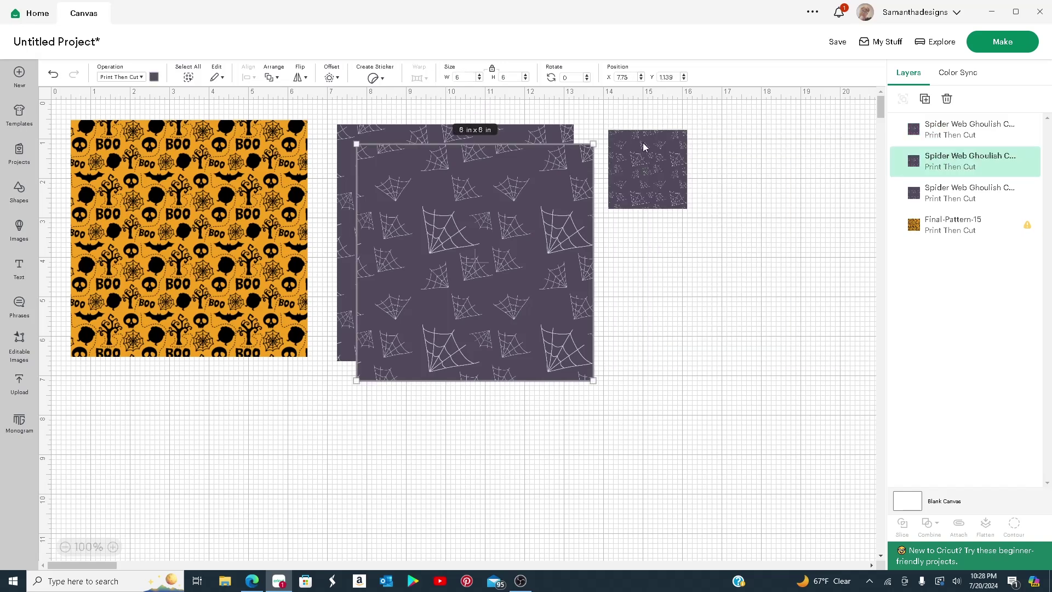
left_click_drag(486, 311, 501, 369)
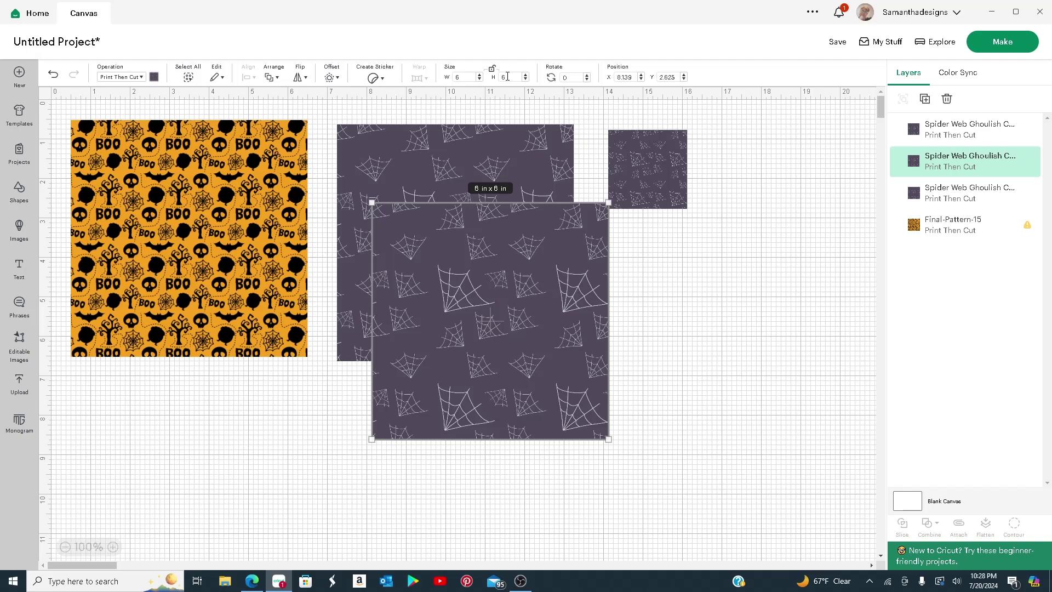
type("2")
left_click(465, 76)
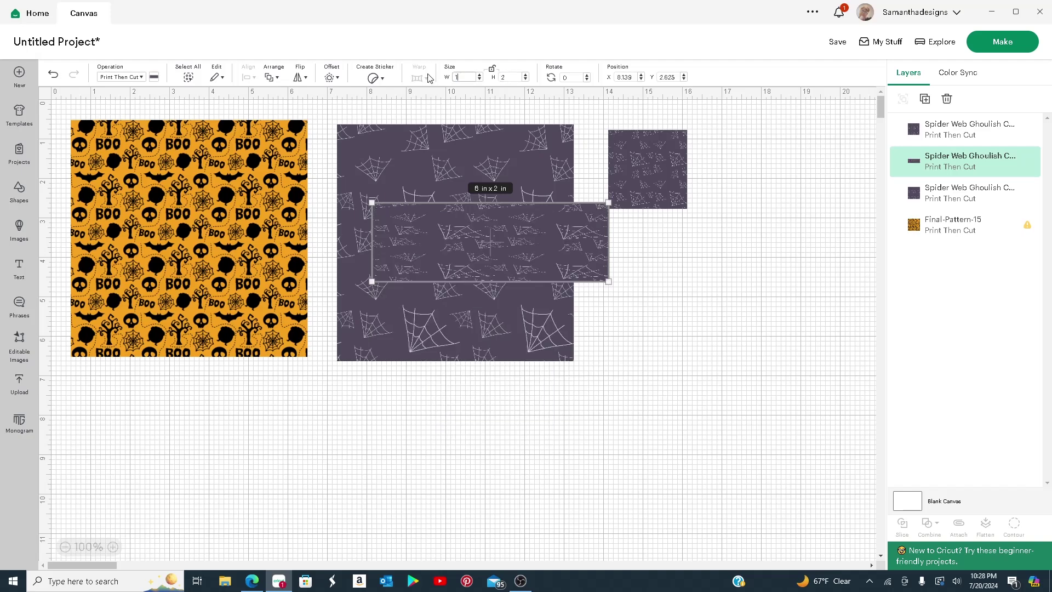
type("1.5")
key("Return")
left_click_drag(400, 248, 717, 164)
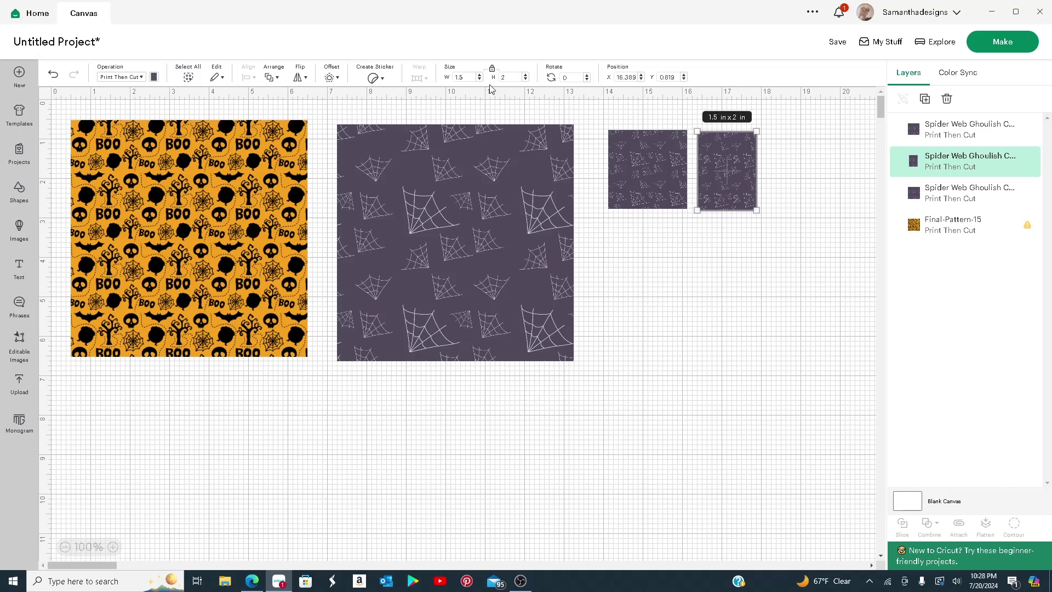
Step: Resize the remaining large spider web pattern to 1 in wide by 2 in high, without keeping its proportions
left_click(486, 231)
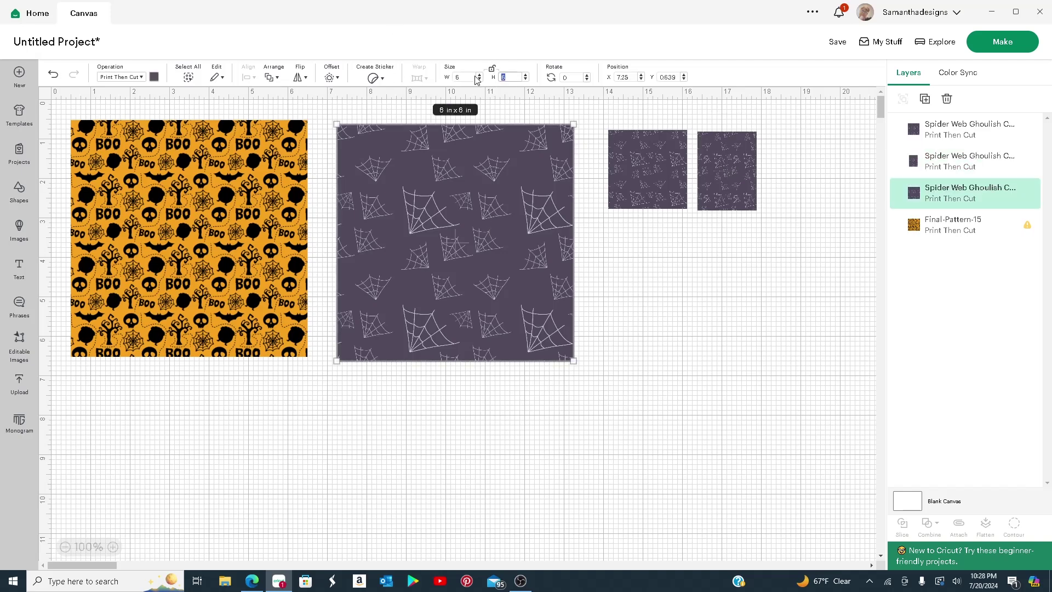
type("2")
key("Return")
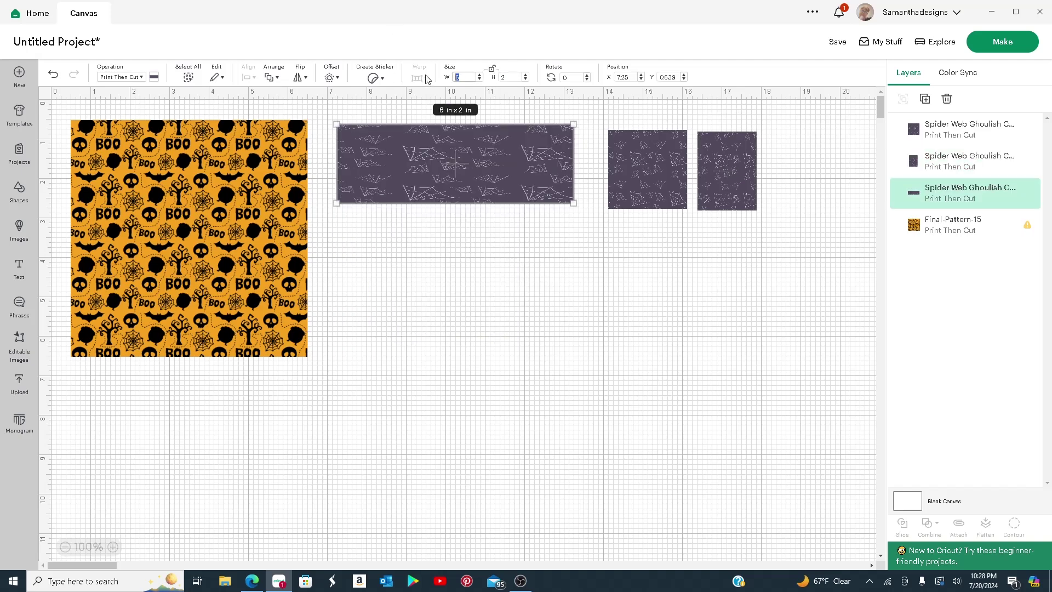
type("1")
key("Return")
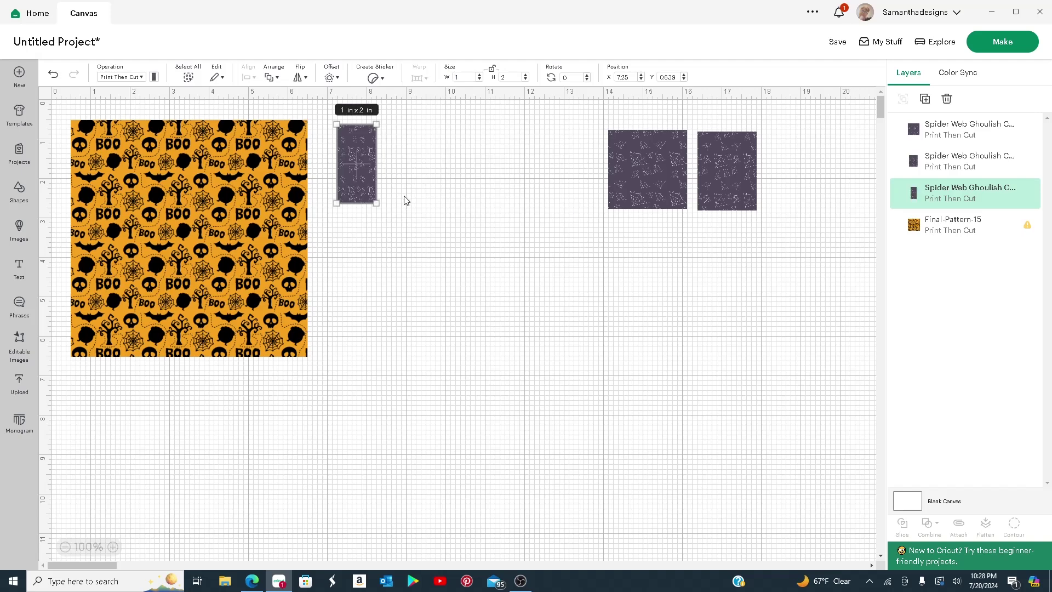
Step: Line up the three spider web pieces in a row, ordered 1 in, 1.5 in and 2 in wide
left_click_drag(376, 202, 641, 202)
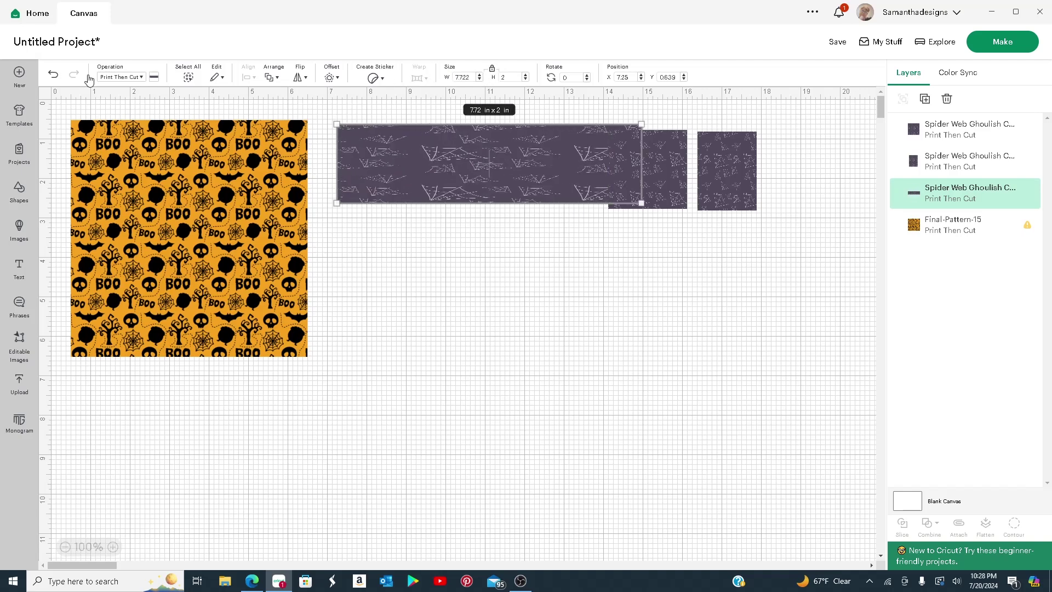
left_click(54, 74)
left_click_drag(356, 175, 486, 183)
left_click_drag(725, 157, 572, 160)
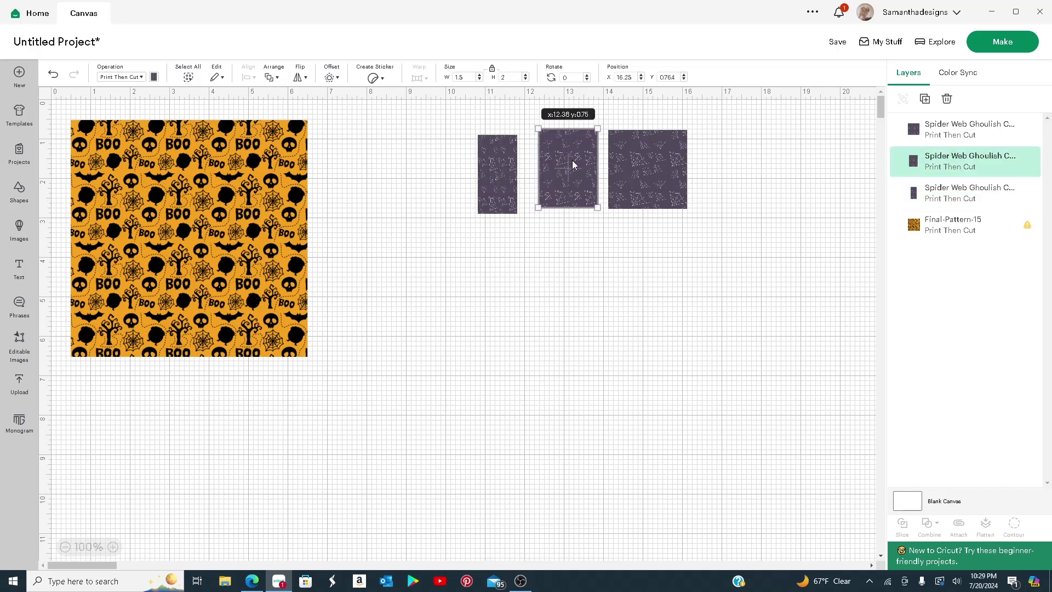
left_click_drag(503, 164, 520, 162)
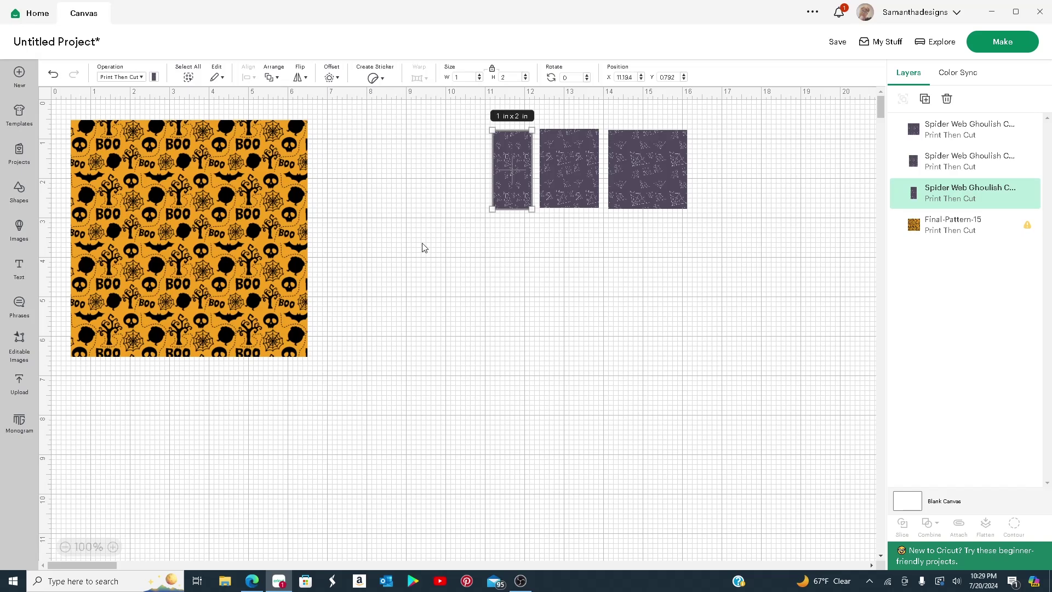
Step: Move the orange pattern further right on the canvas and add a free square shape beside it
left_click_drag(153, 199, 243, 229)
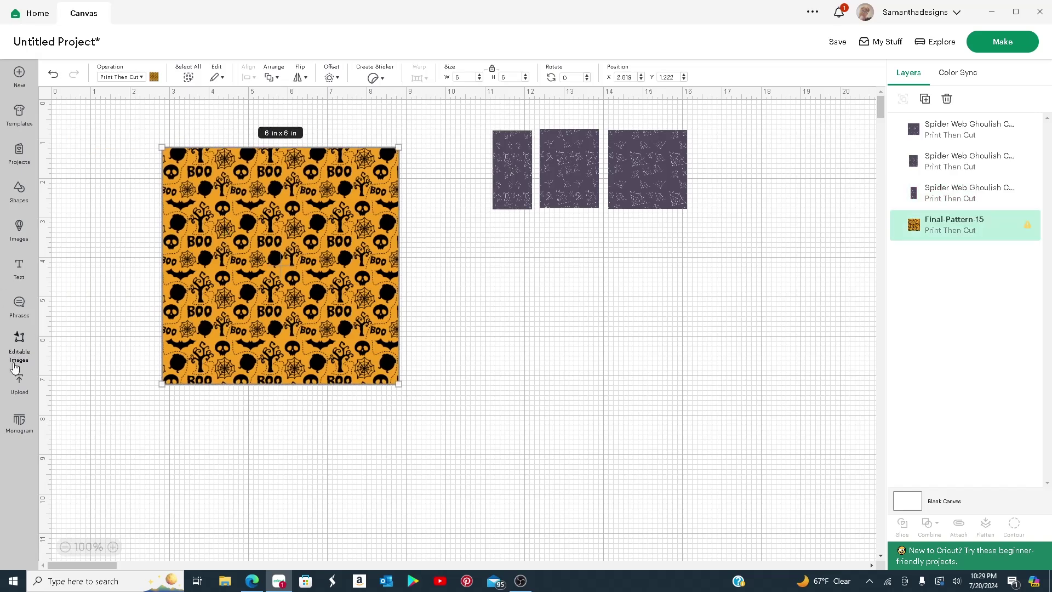
left_click(18, 192)
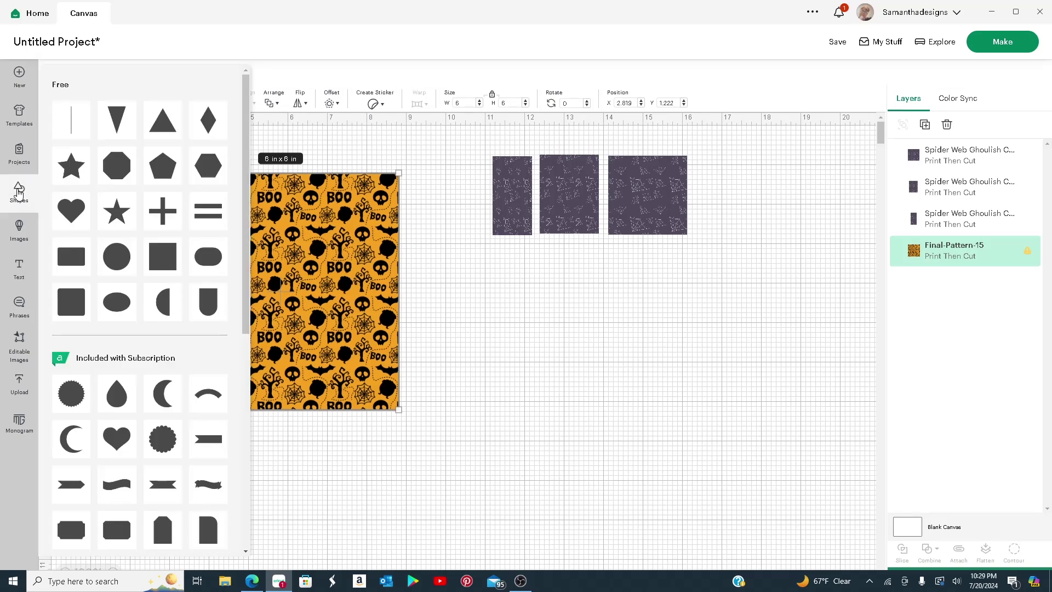
left_click(176, 257)
left_click_drag(137, 214, 118, 258)
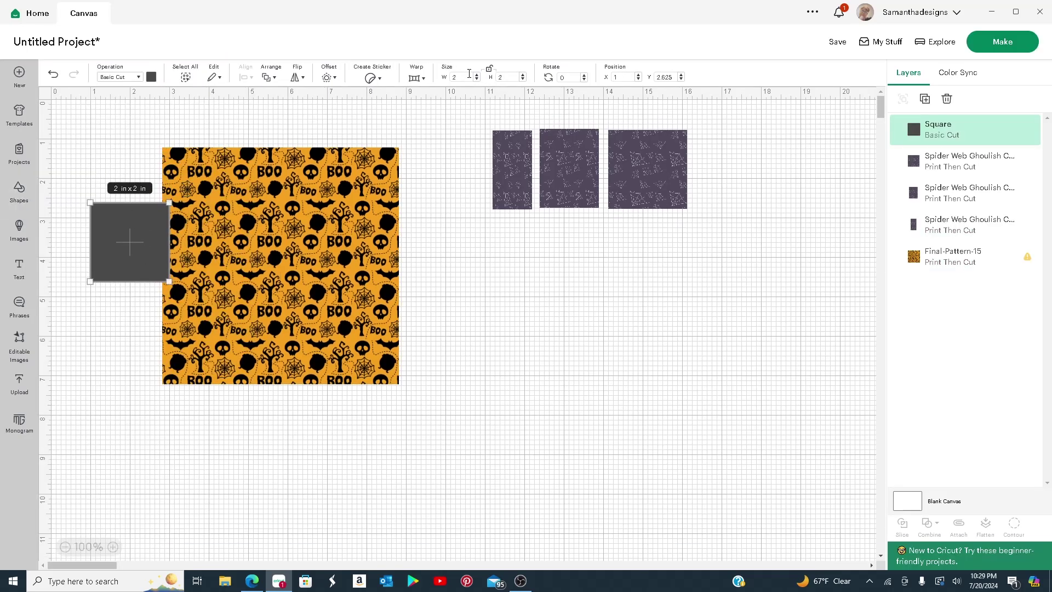
Step: Resize the square into a bar 4.75 in wide by 1 in high
type("1")
key("Return")
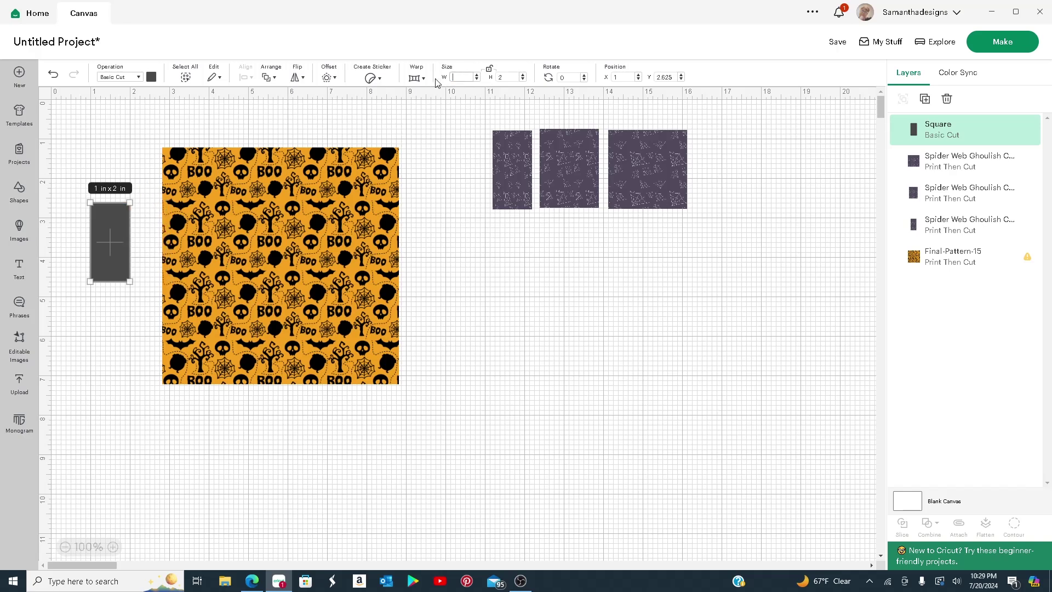
type("4.75")
key("Return")
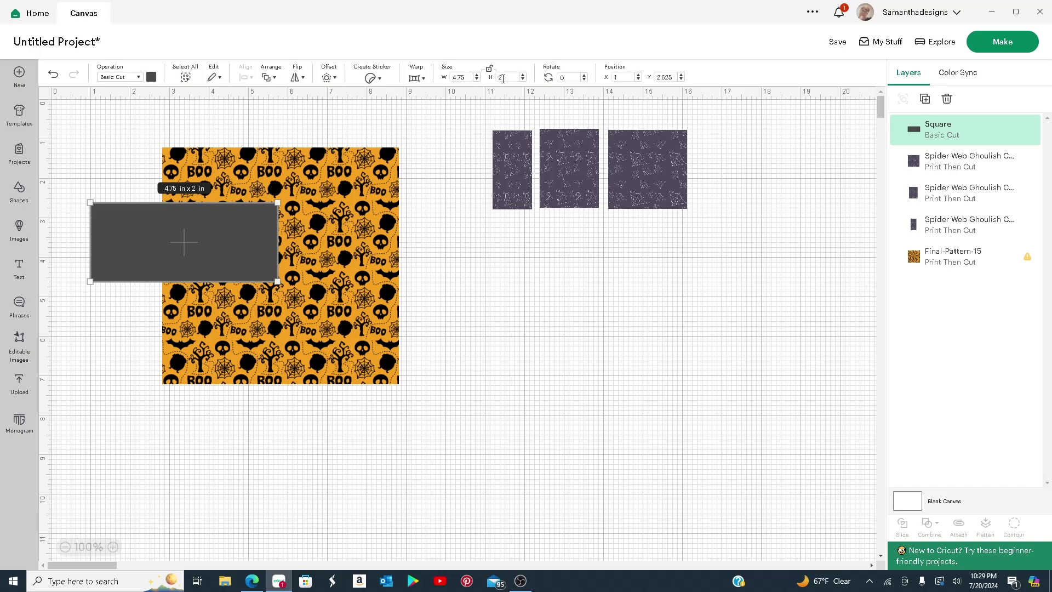
type("1")
key("Return")
Step: Place the bar on the upper part of the orange pattern, center the two horizontally and slice them
left_click_drag(230, 225, 329, 219)
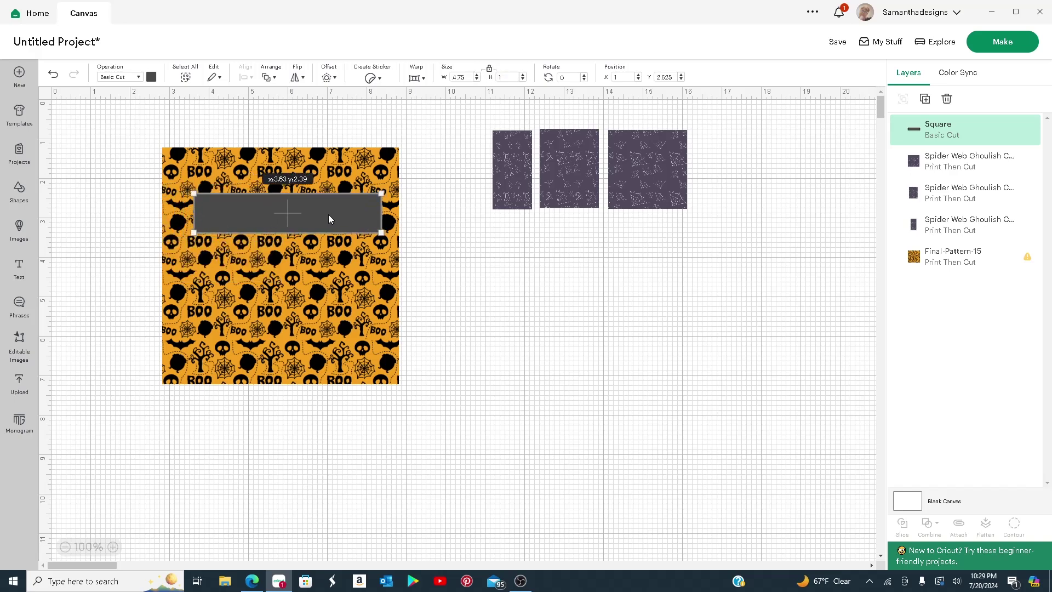
left_click_drag(154, 137, 262, 210)
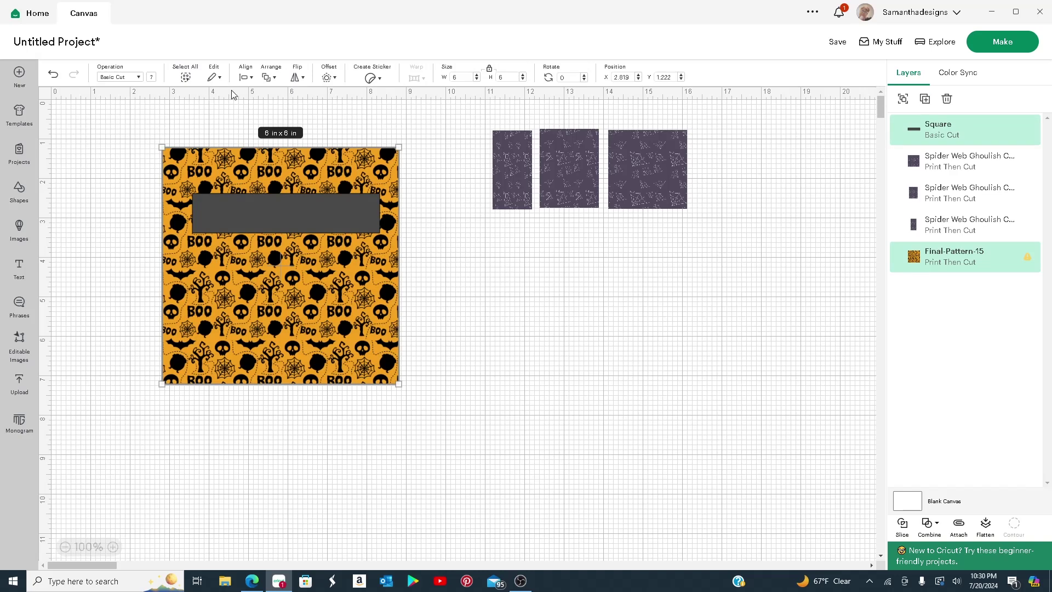
left_click(245, 78)
left_click(274, 134)
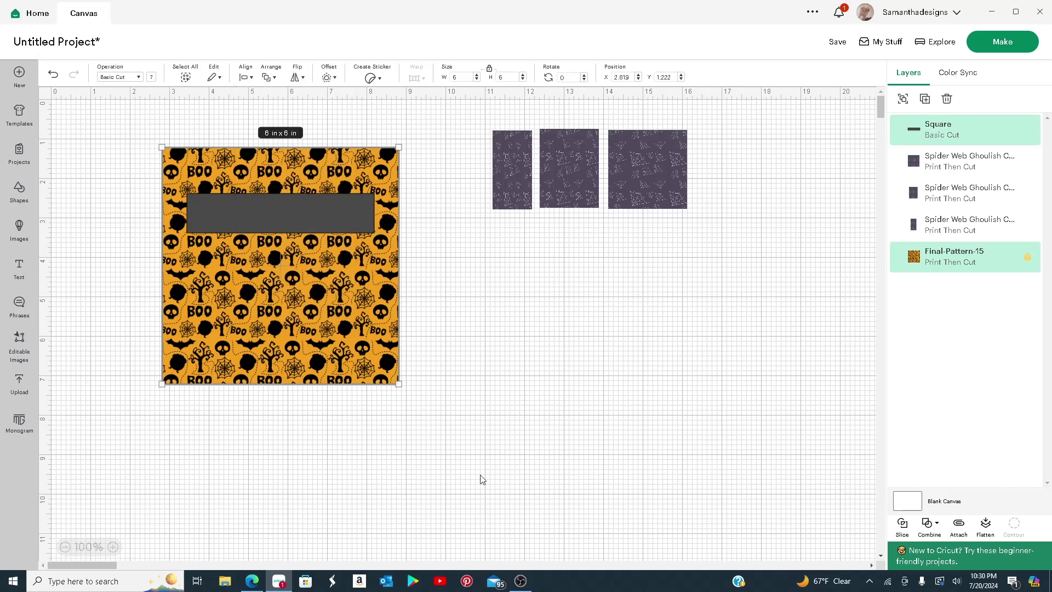
left_click(902, 527)
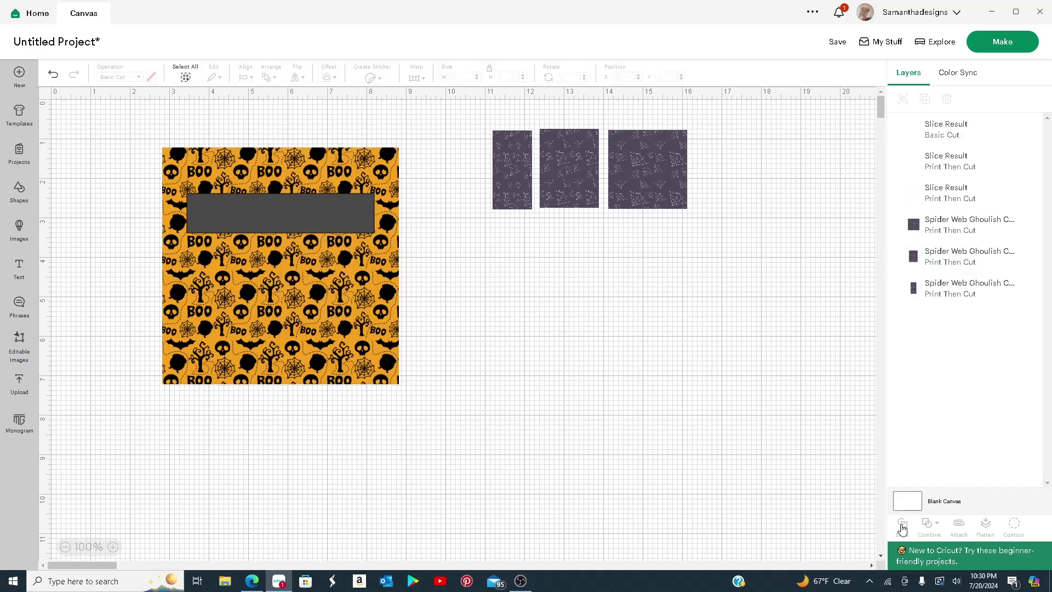
Step: Move the sliced orange strip beneath the spider web pieces and remove the gray bar and the leftover orange pattern
left_click_drag(250, 224, 577, 247)
right_click(351, 364)
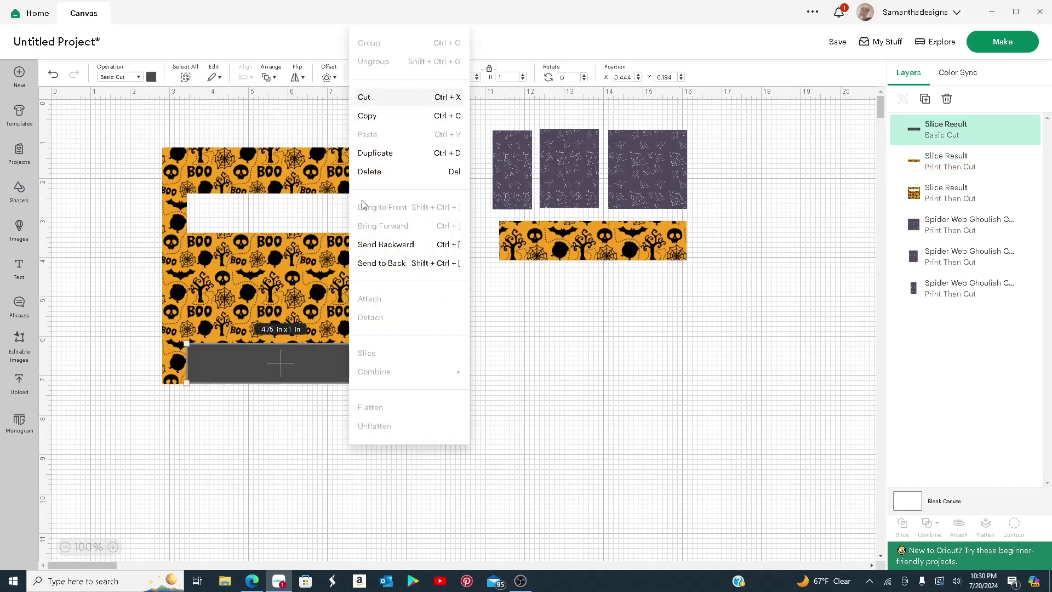
left_click(364, 97)
right_click(321, 297)
left_click(346, 223)
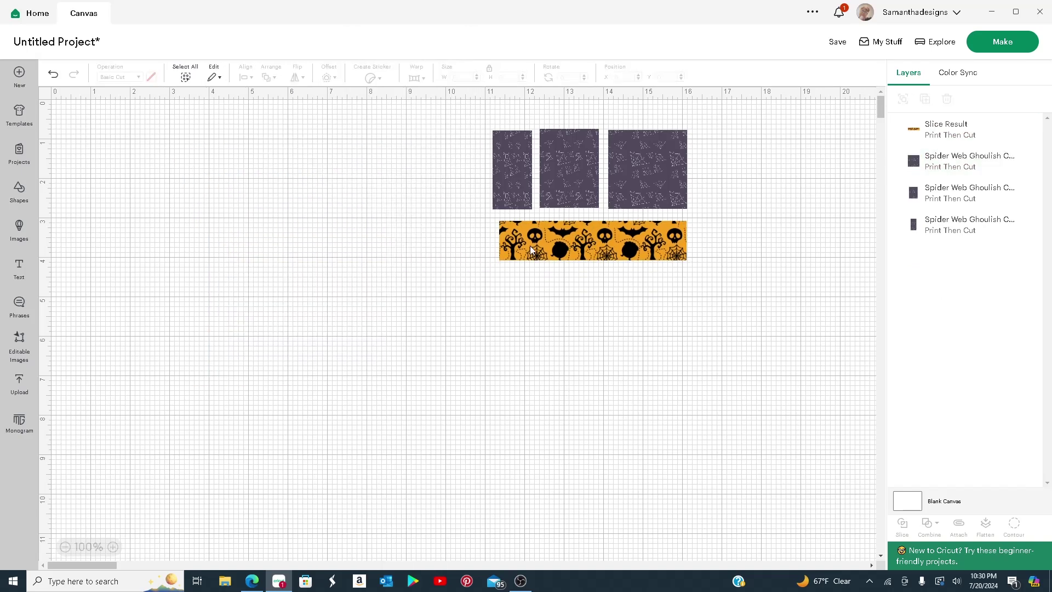
Step: Line up the orange strip under the spider web pieces and duplicate the set of four pieces seven times
left_click_drag(531, 246, 525, 239)
left_click_drag(470, 117, 745, 299)
left_click(903, 99)
left_click(902, 99)
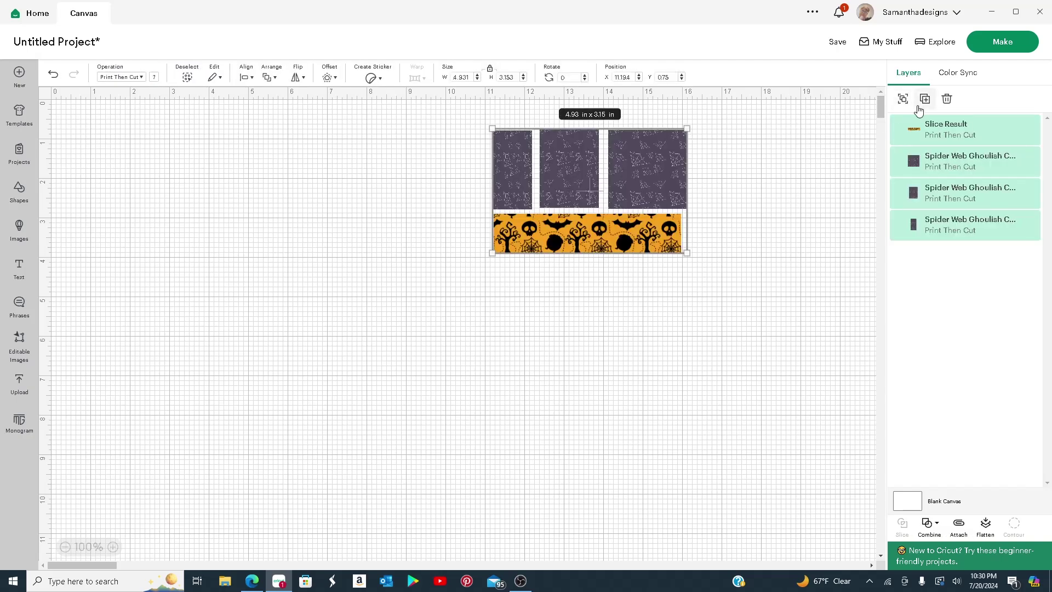
left_click(925, 100)
left_click(924, 100)
left_click(925, 100)
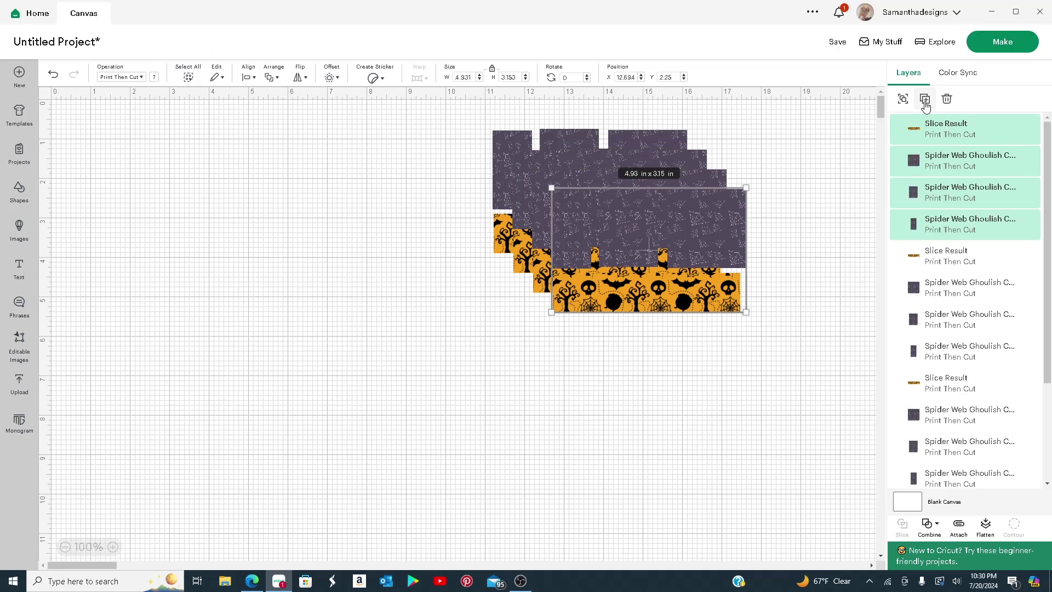
left_click(925, 99)
left_click(925, 99)
left_click(925, 101)
left_click(925, 101)
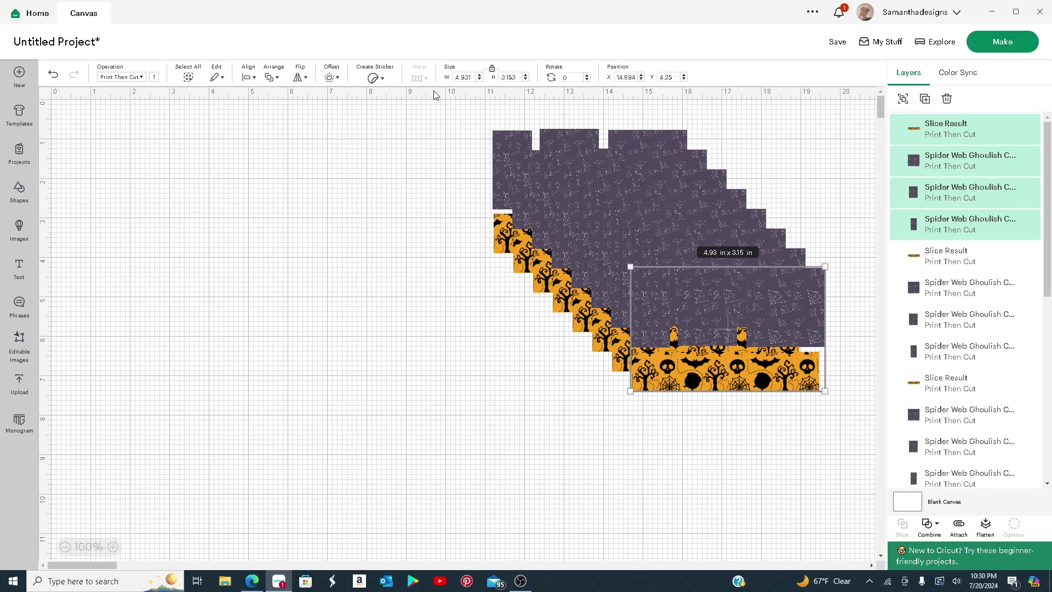
Step: Send the pieces to mat preparation for making without saving the project
left_click(1003, 42)
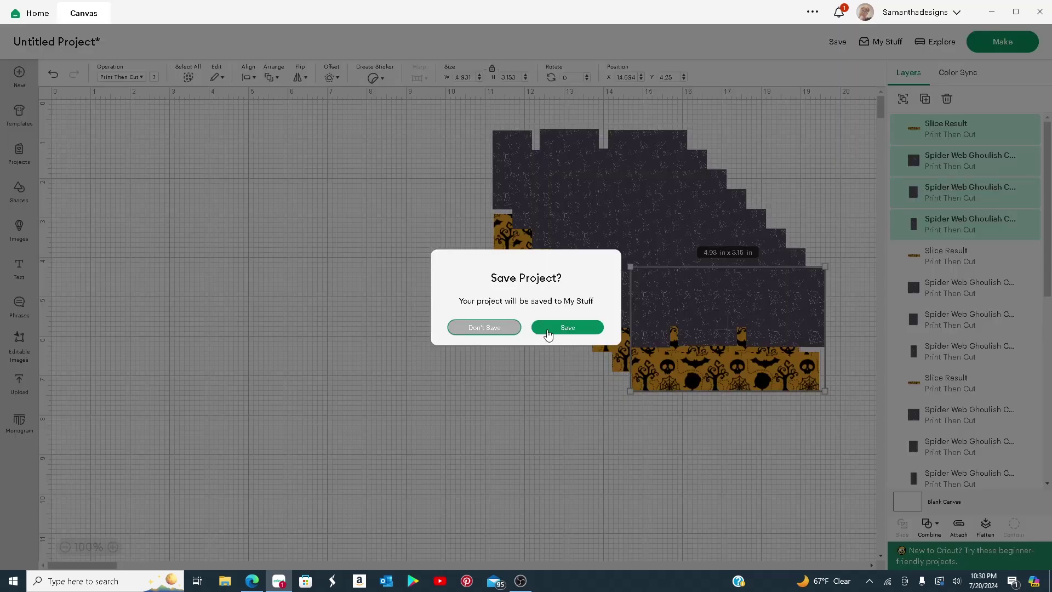
left_click(496, 331)
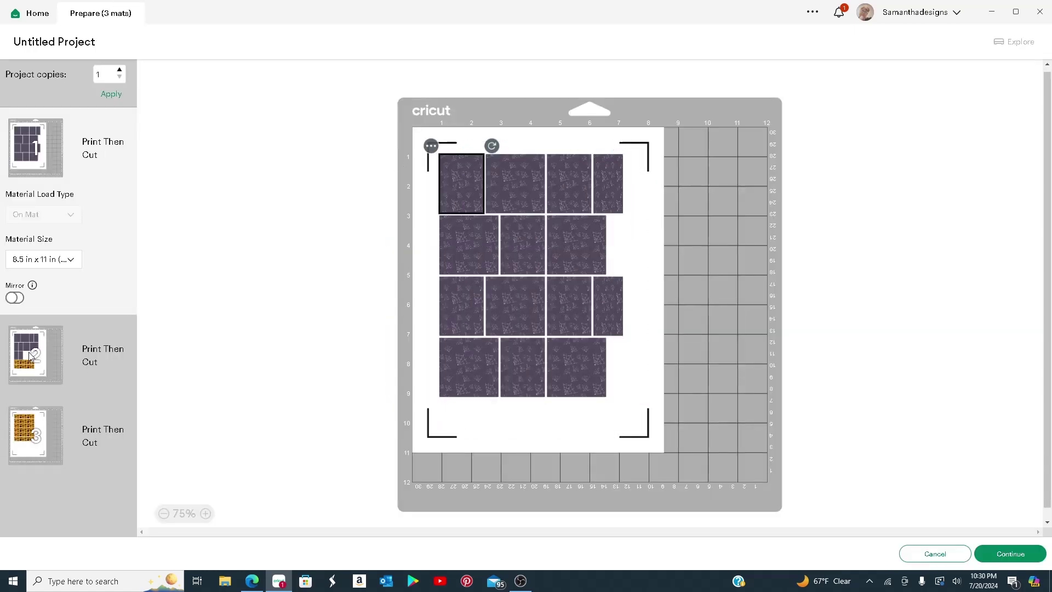
Step: Review the three mats and move the first orange strip from mat 3 to mat 2
left_click(31, 355)
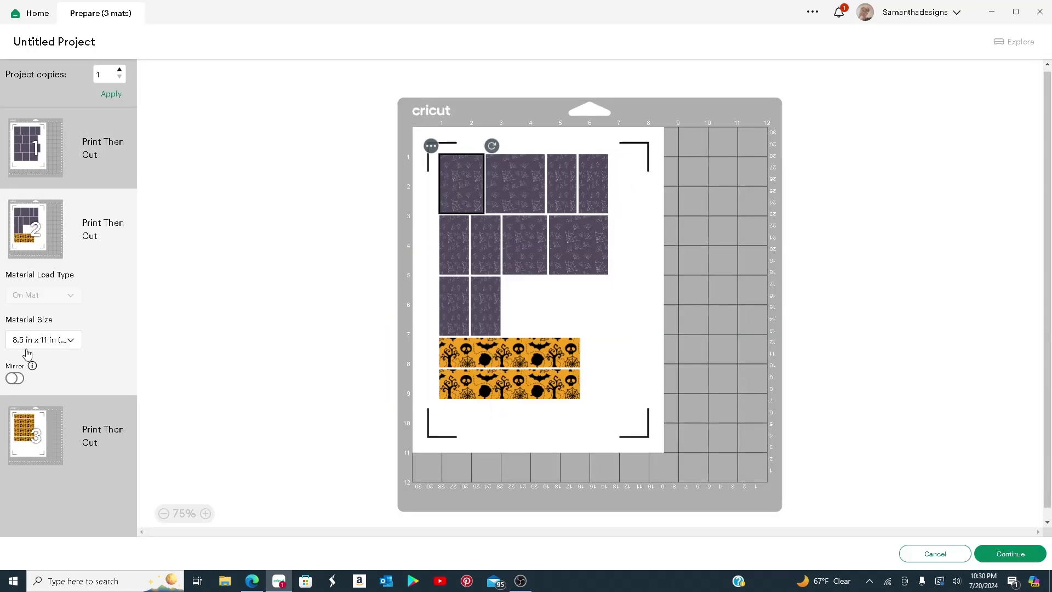
left_click(27, 444)
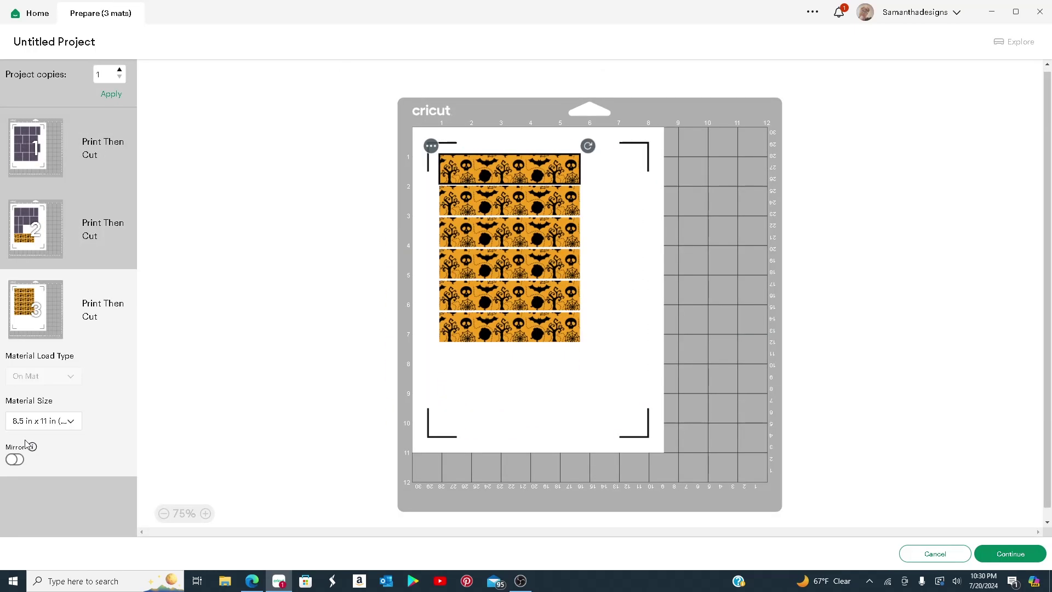
left_click(21, 158)
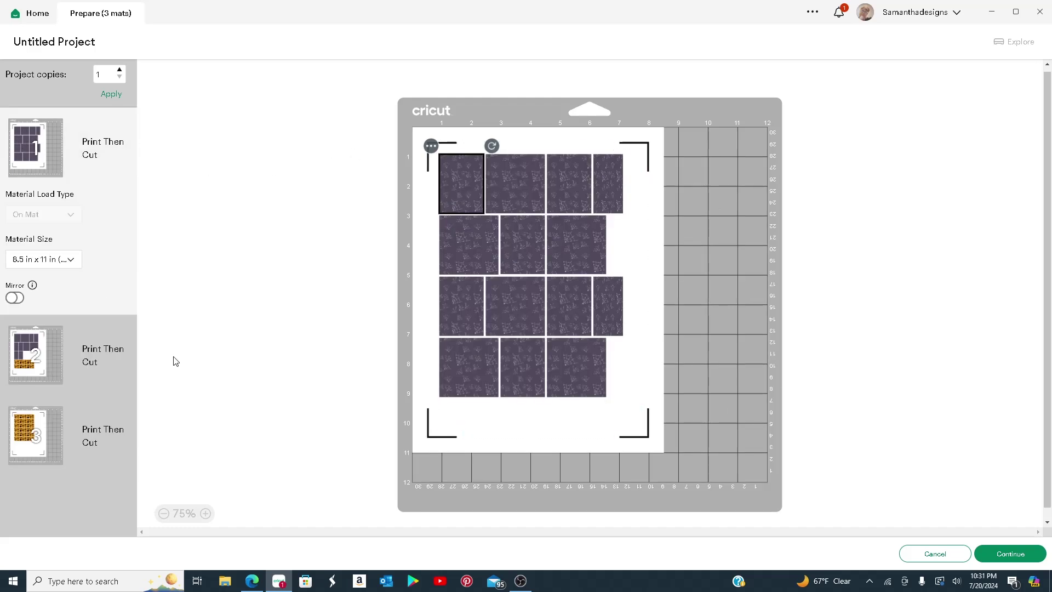
left_click(39, 362)
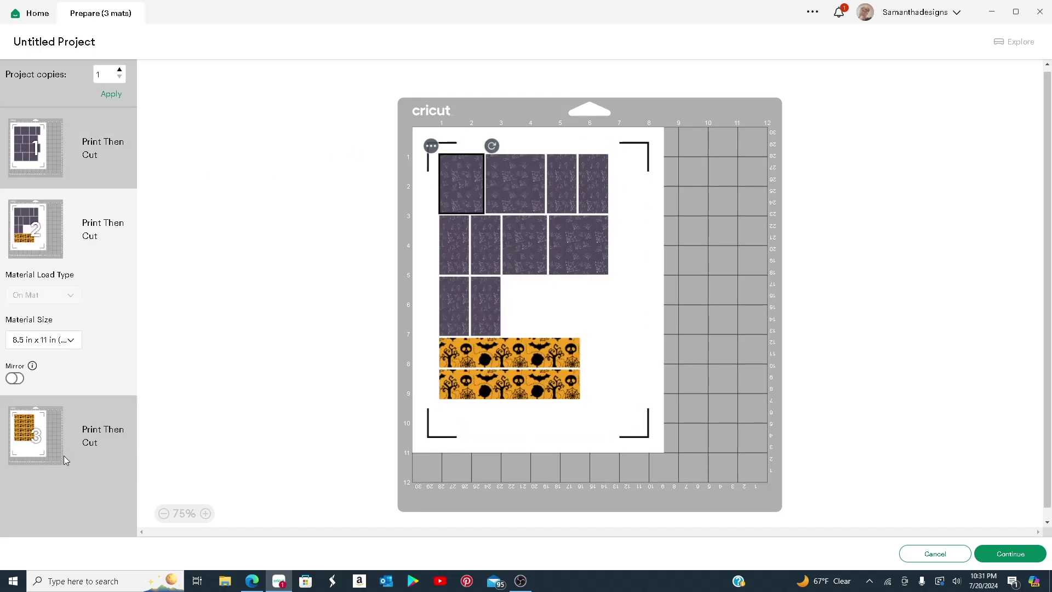
left_click(31, 438)
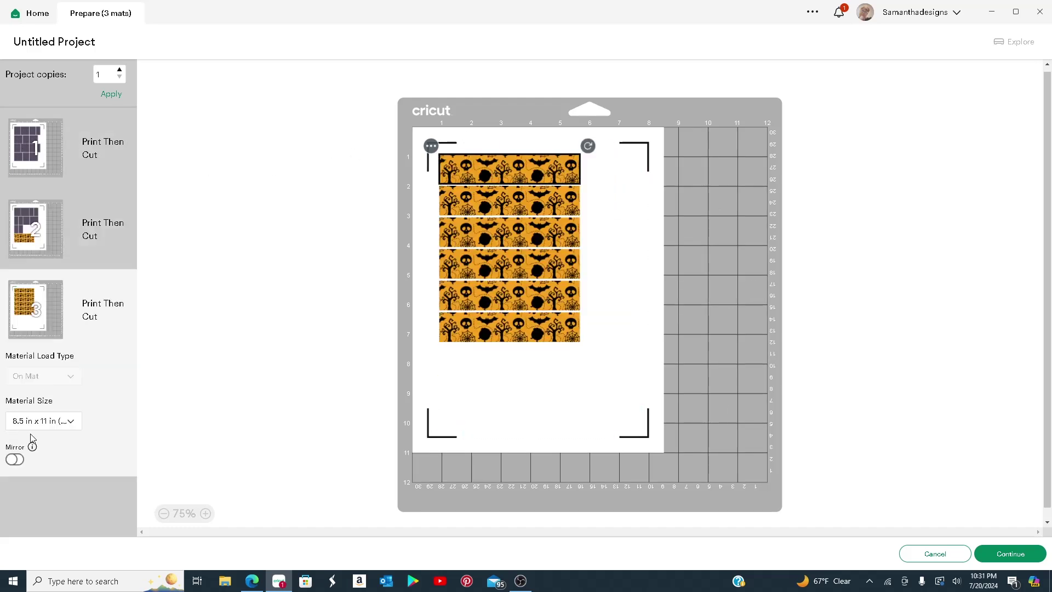
left_click(430, 147)
left_click(430, 170)
left_click(451, 157)
left_click(699, 224)
Step: Rearrange mat 2 by moving three overlapped web pieces into the third row and the remaining one beside the top orange strip
left_click(501, 184)
left_click_drag(503, 188, 514, 291)
left_click_drag(553, 190, 573, 313)
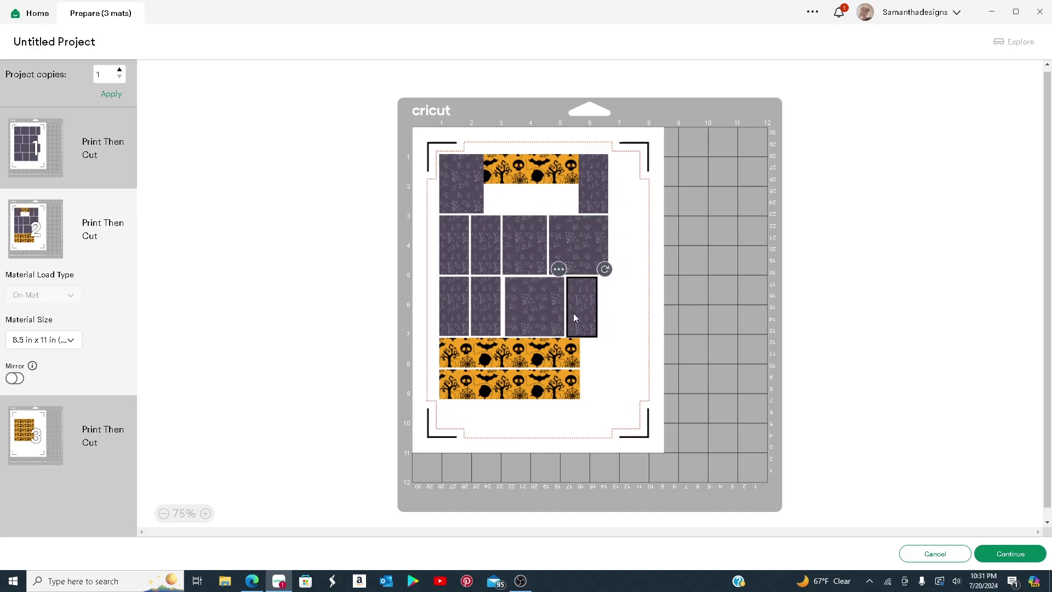
left_click_drag(587, 192, 614, 307)
left_click_drag(475, 183, 621, 182)
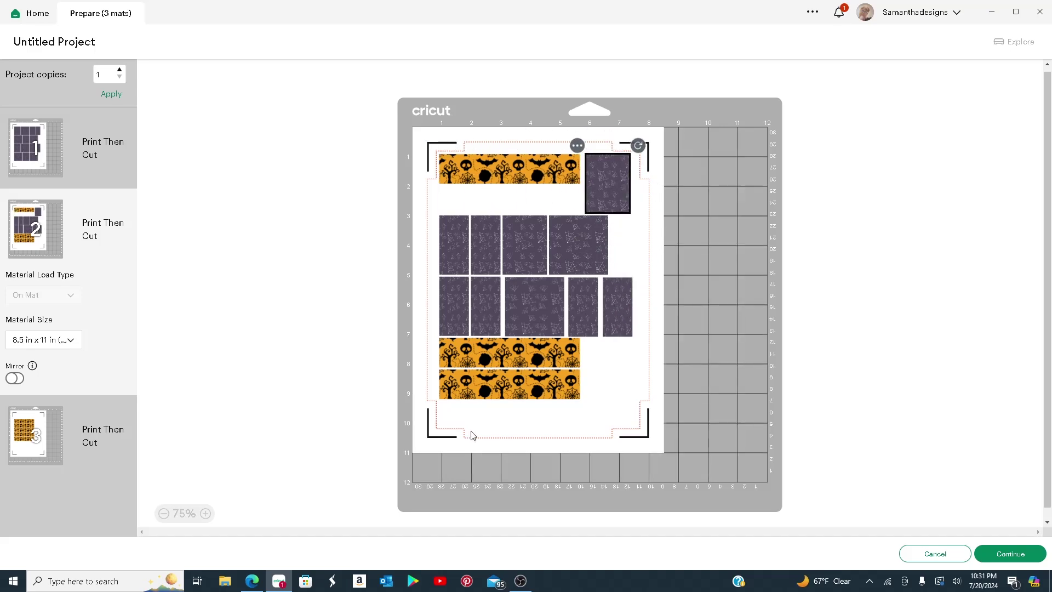
Step: Move a second orange strip from mat 3 to mat 2
left_click(29, 434)
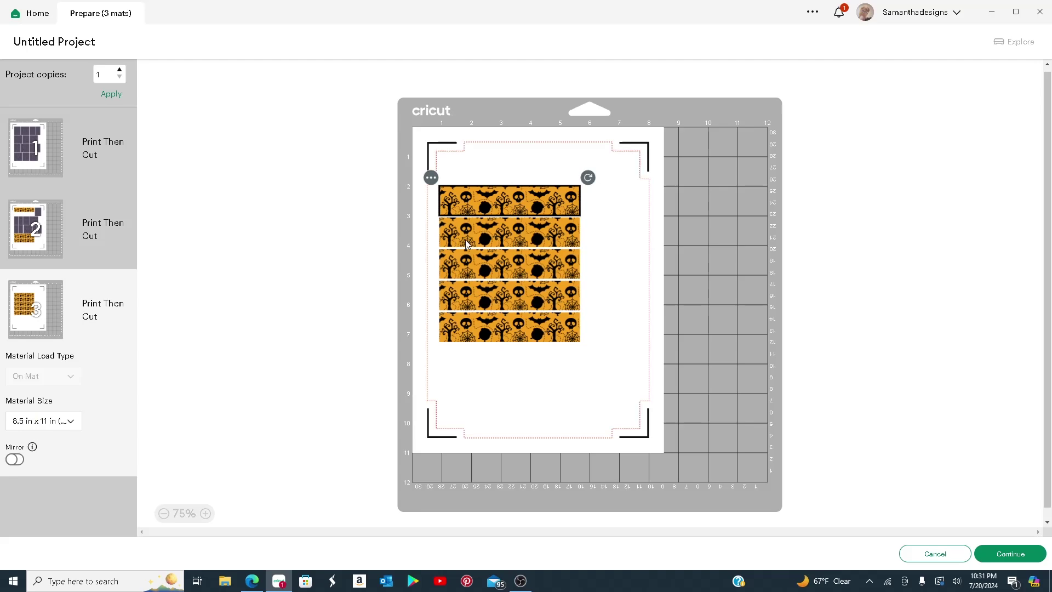
left_click(432, 178)
left_click(428, 201)
left_click(449, 153)
left_click(721, 224)
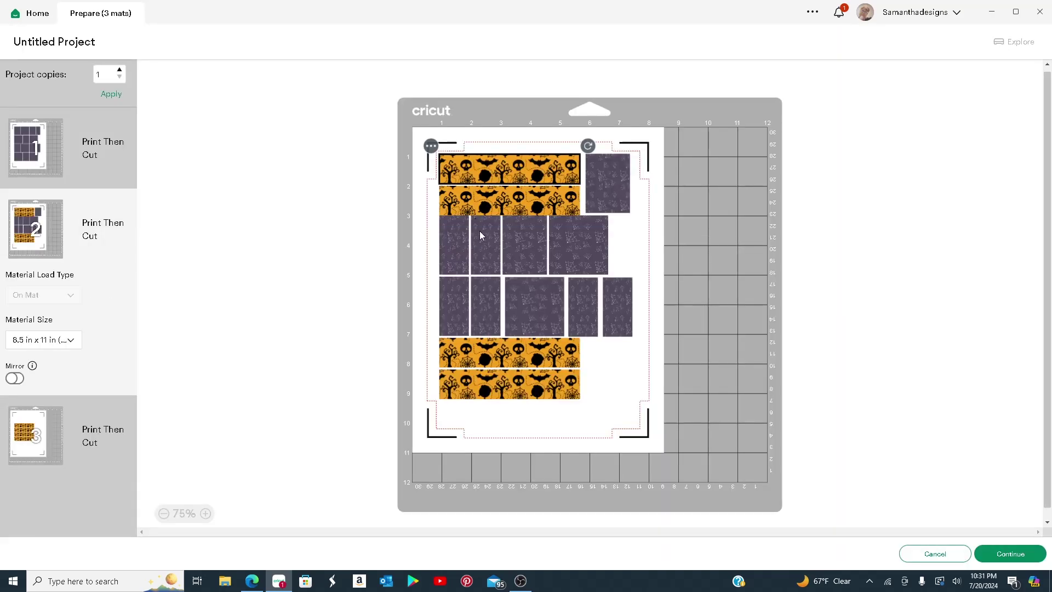
left_click(609, 395)
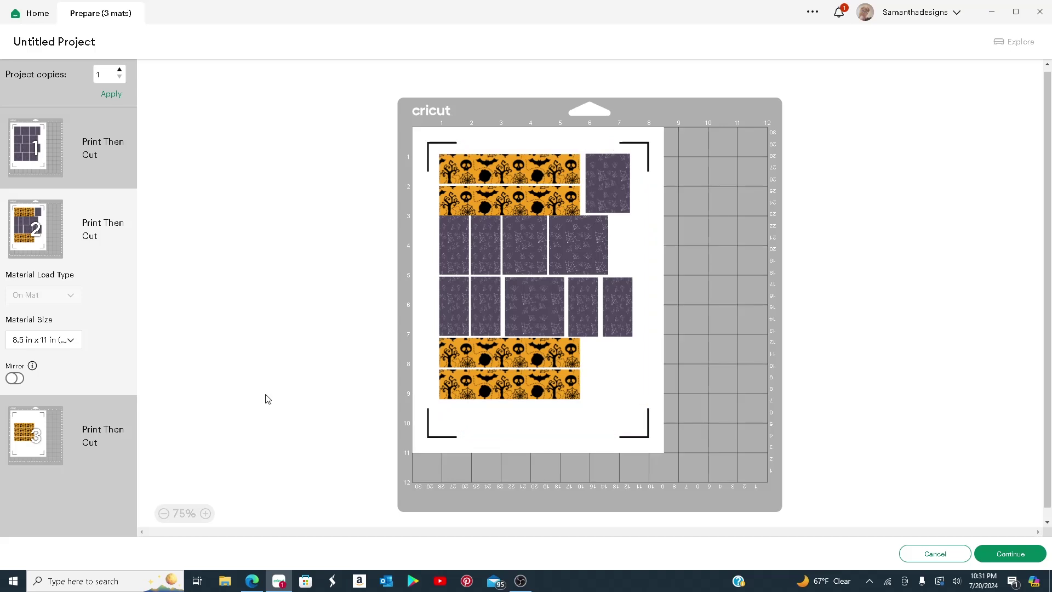
Step: Move a third orange strip from mat 3 to mat 2
left_click(22, 436)
left_click(431, 208)
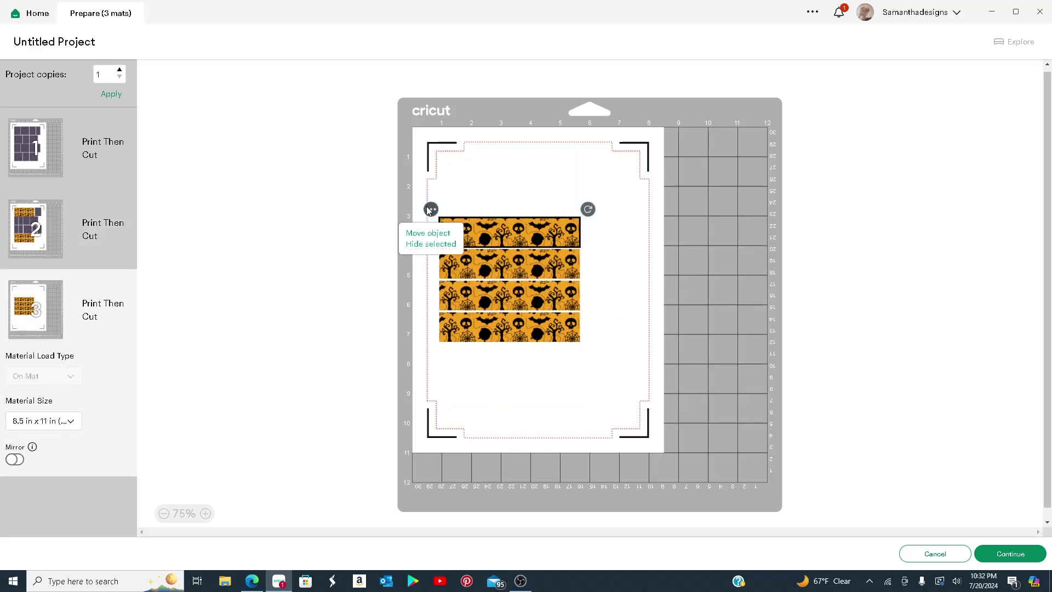
left_click(429, 234)
left_click(448, 148)
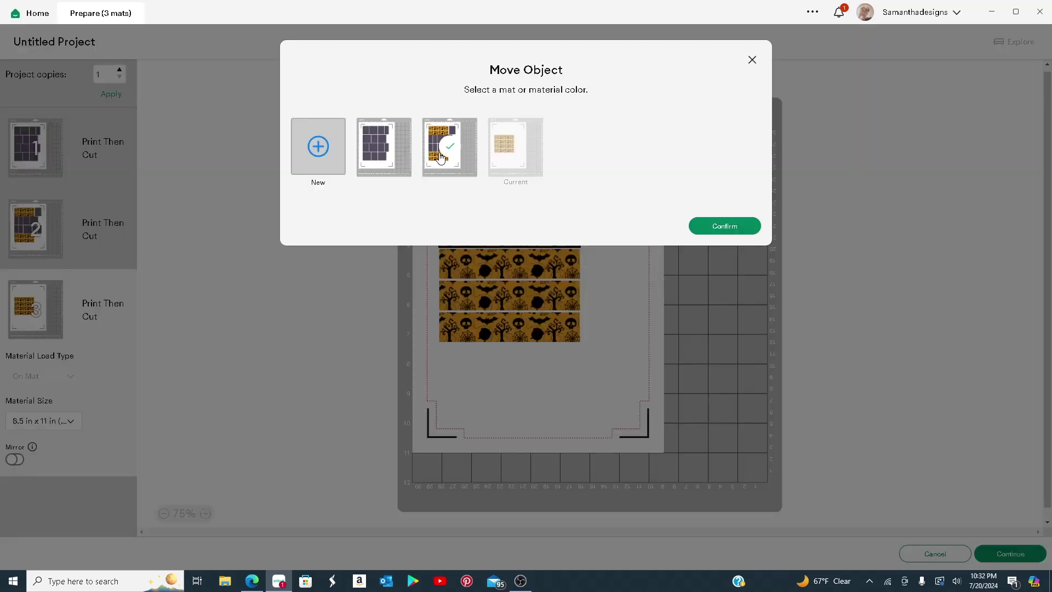
left_click(717, 226)
Step: Place one orange strip below the lowest row on mat 2 and stack the other two added strips above the web pieces
left_click_drag(521, 170, 542, 414)
left_click_drag(486, 191, 494, 167)
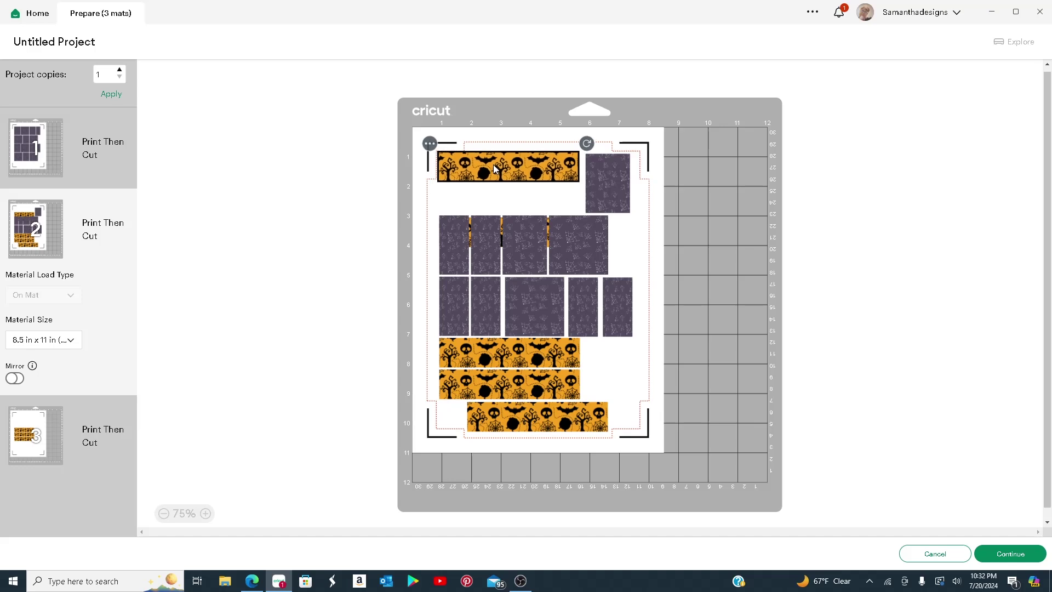
left_click_drag(501, 241, 502, 209)
left_click(677, 295)
Step: Move an orange strip from mat 3 to mat 1 and place it beneath the last row of web pieces
left_click(31, 158)
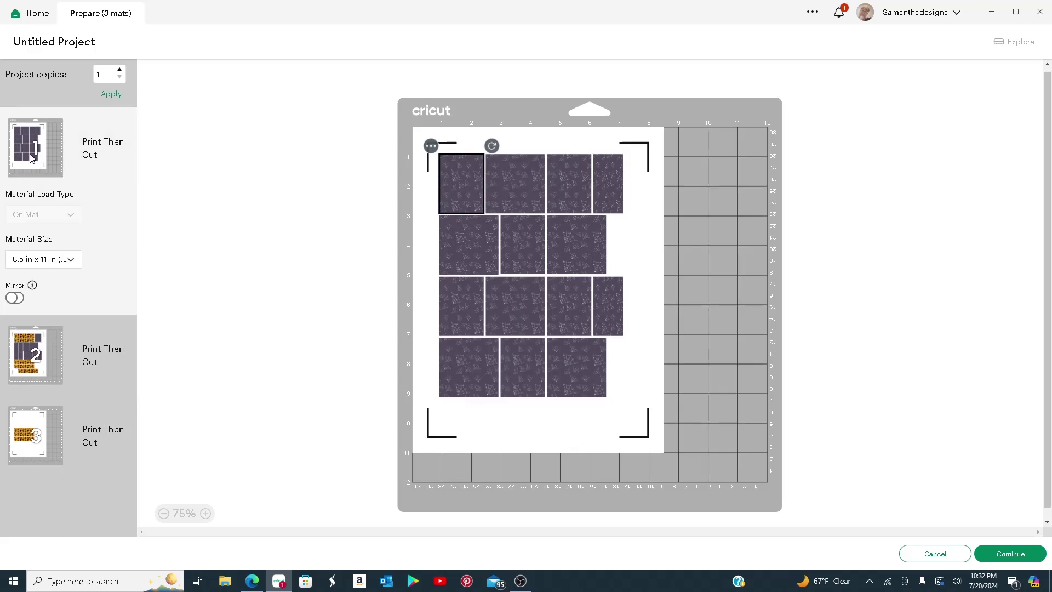
left_click(20, 434)
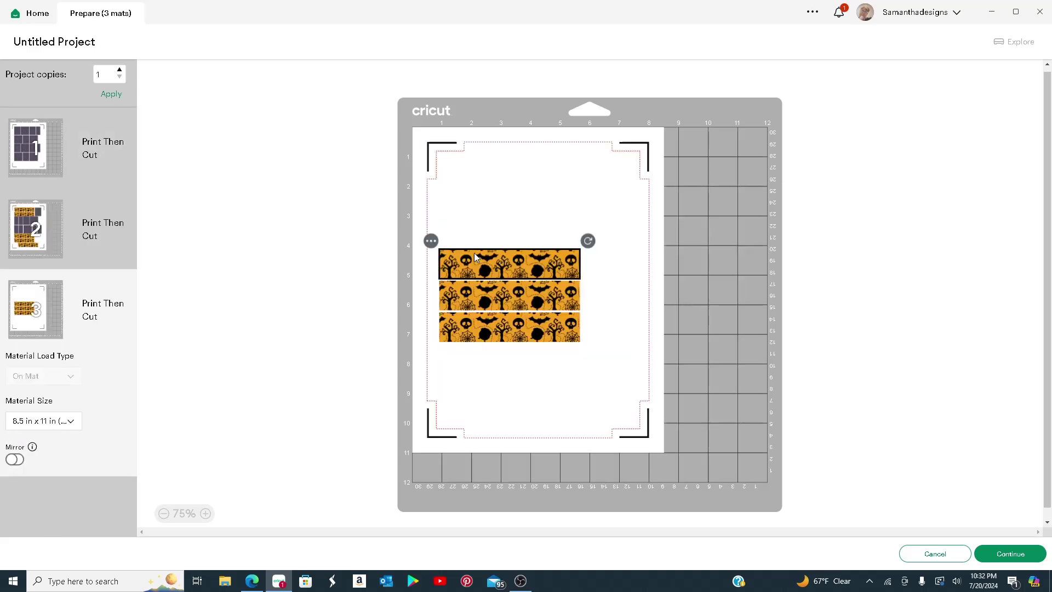
left_click(431, 241)
left_click(444, 257)
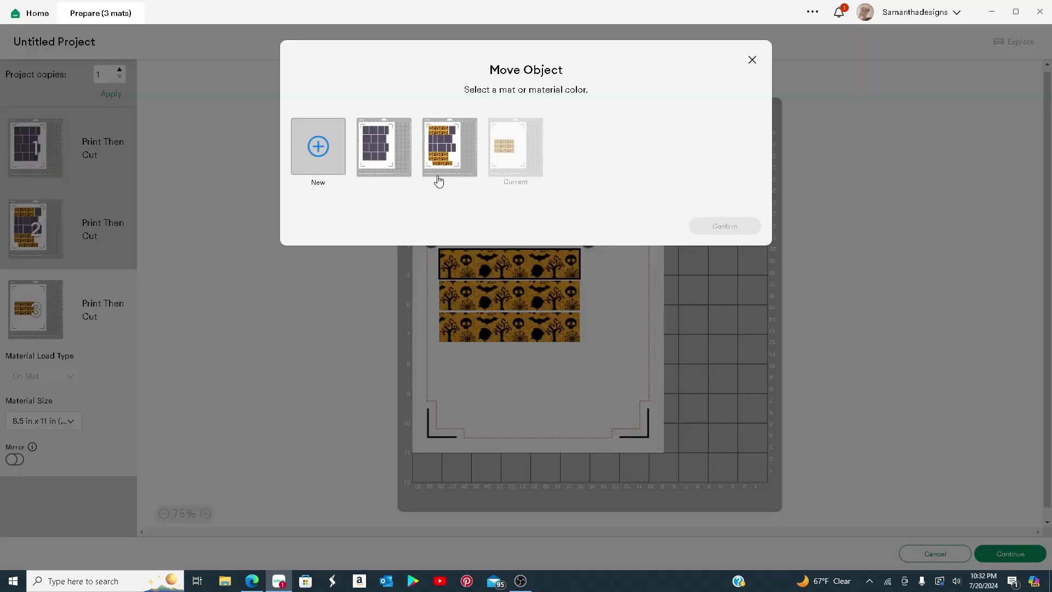
left_click(383, 147)
left_click(724, 226)
left_click_drag(505, 277, 528, 426)
Step: Stack the two remaining orange strips on mat 3 near the upper edge of the printable area
left_click(32, 431)
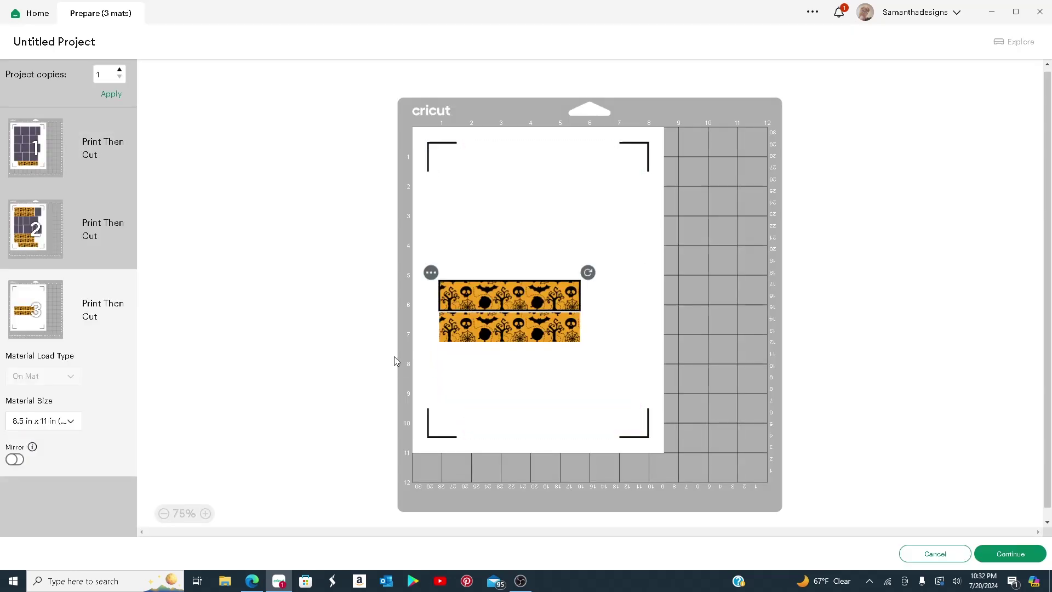
left_click_drag(509, 296, 501, 183)
left_click_drag(484, 334, 476, 209)
left_click(311, 320)
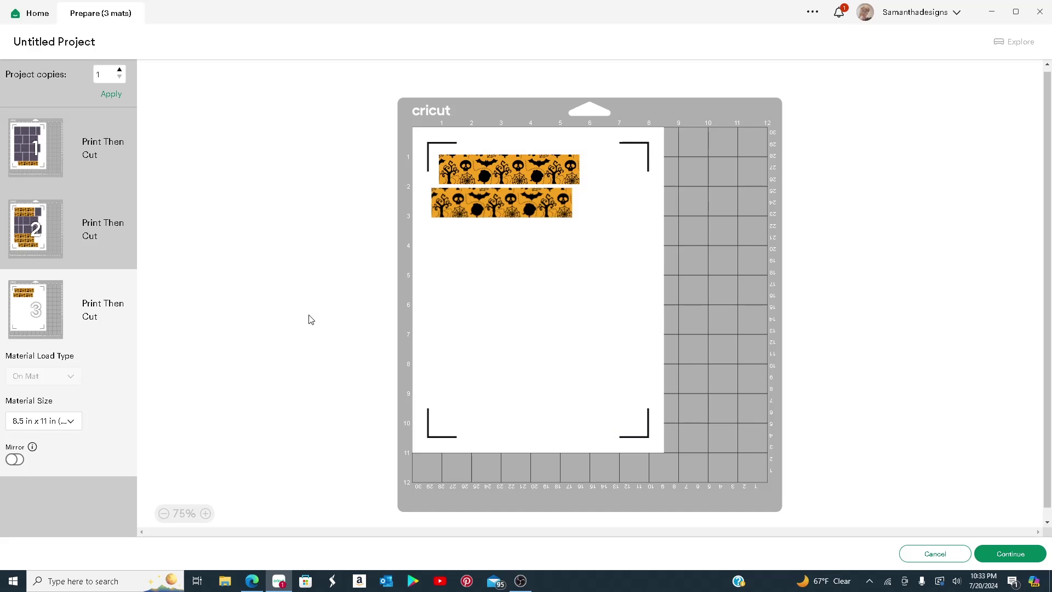